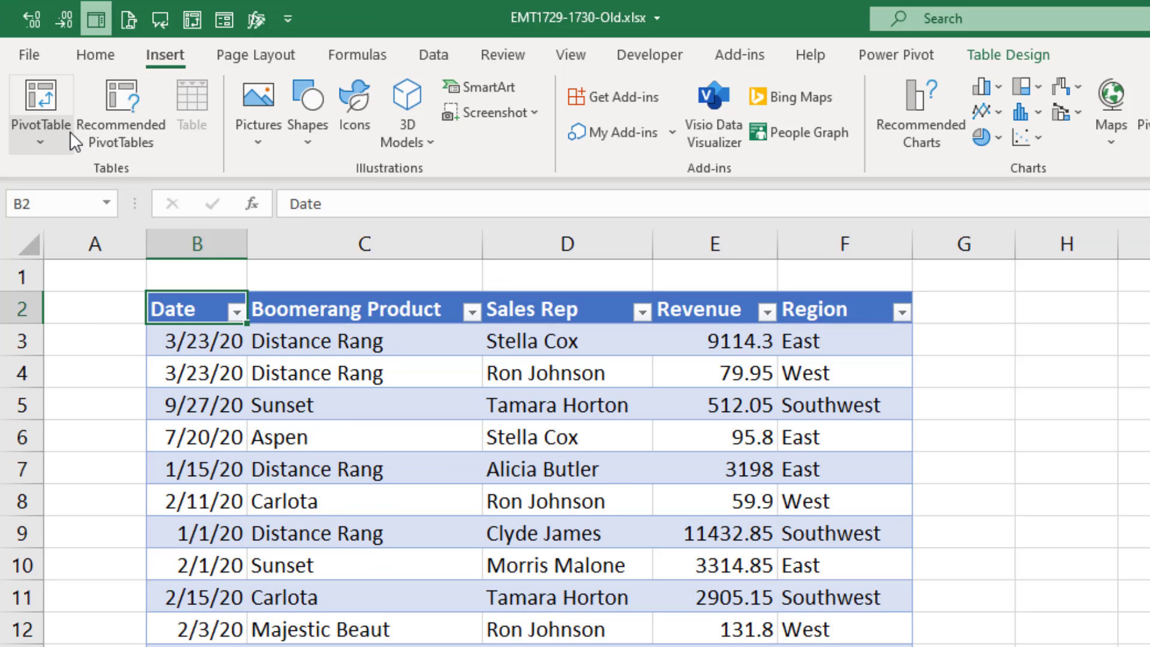
Insert a PivotTable from the fRevenue2 table, placed on the existing ExcelTable worksheet at cell H2
left_click(30, 146)
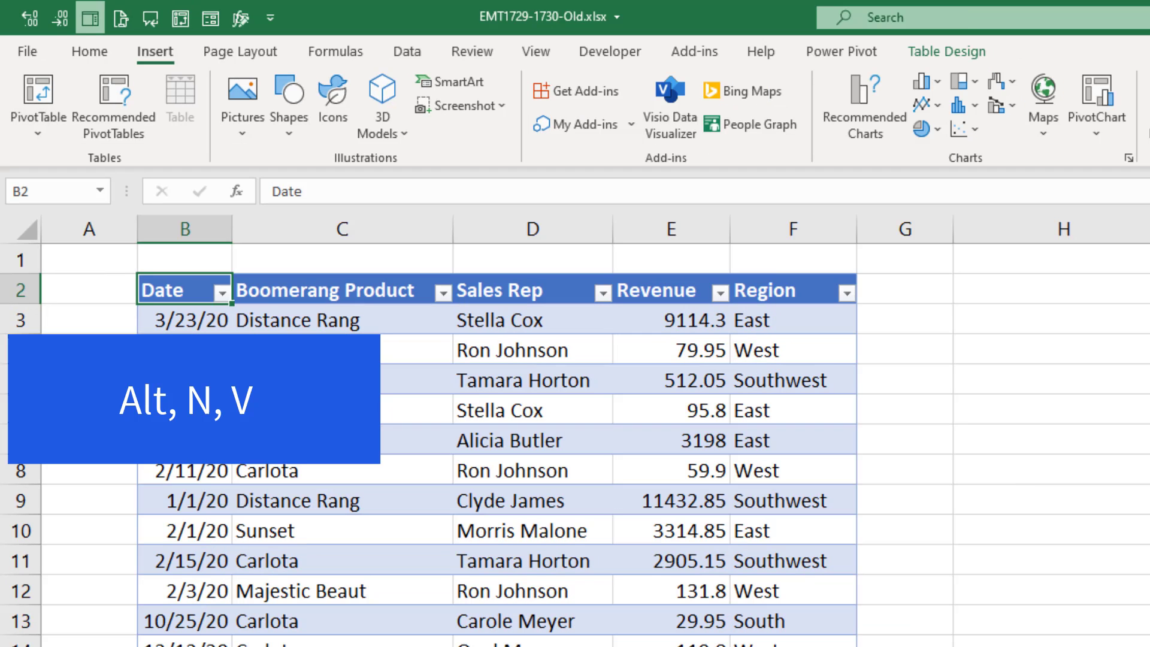
key("alt")
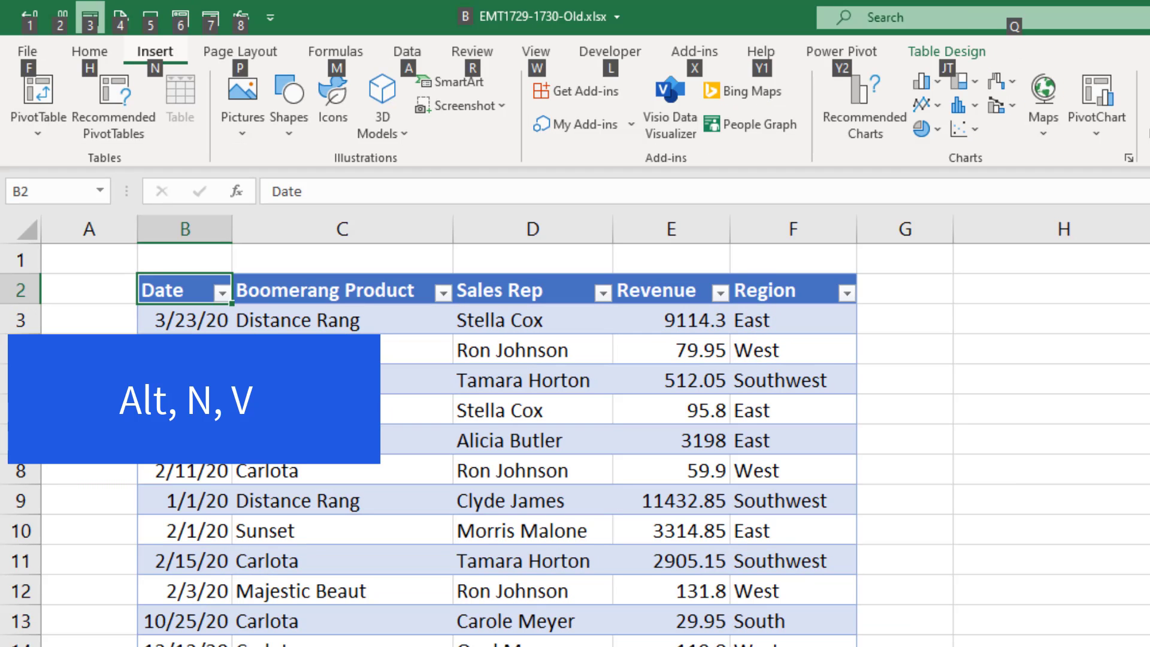
key("n")
key("v")
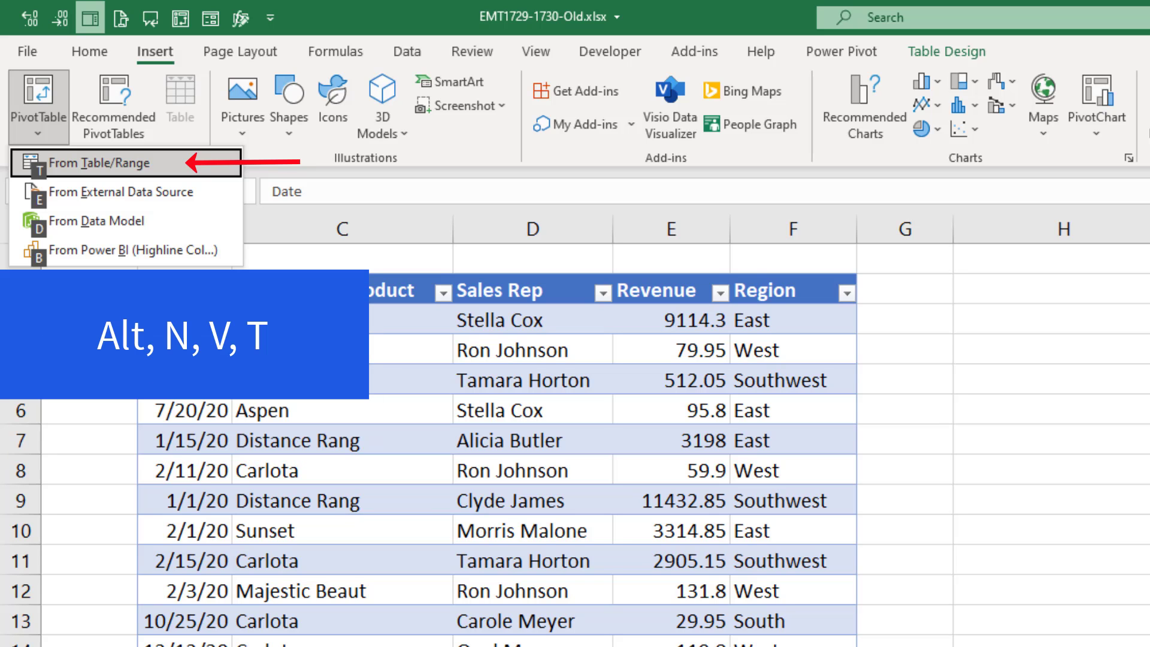
key("t")
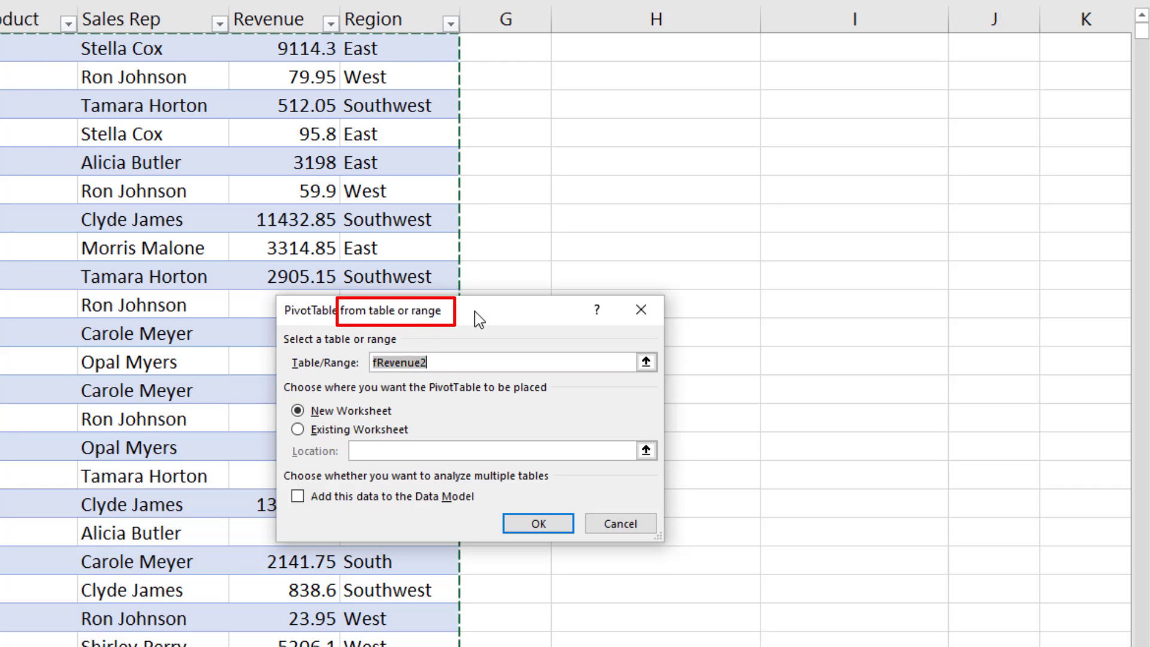
left_click(298, 430)
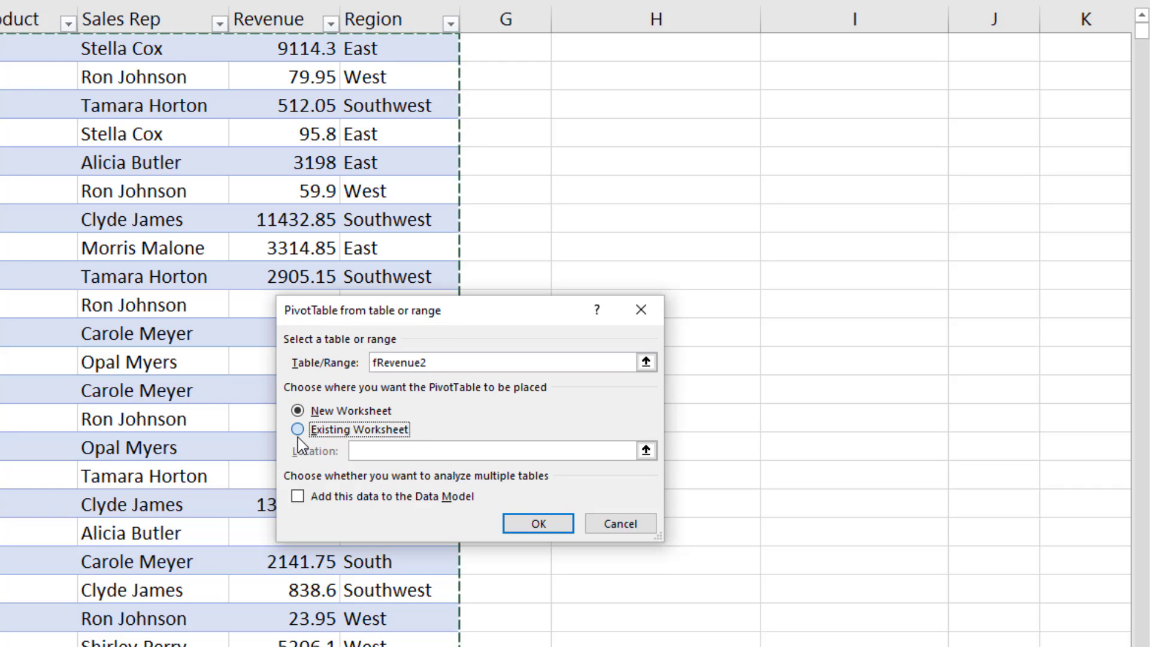
left_click(382, 453)
scroll(592, 391, "up", 1)
left_click(624, 84)
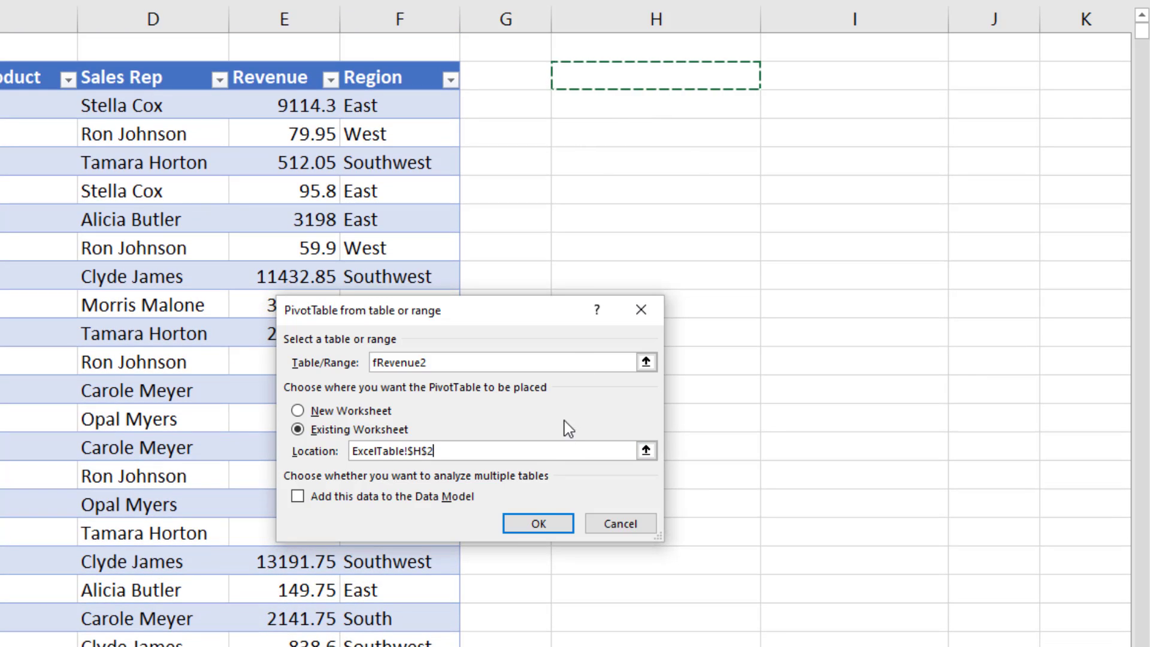
left_click(538, 523)
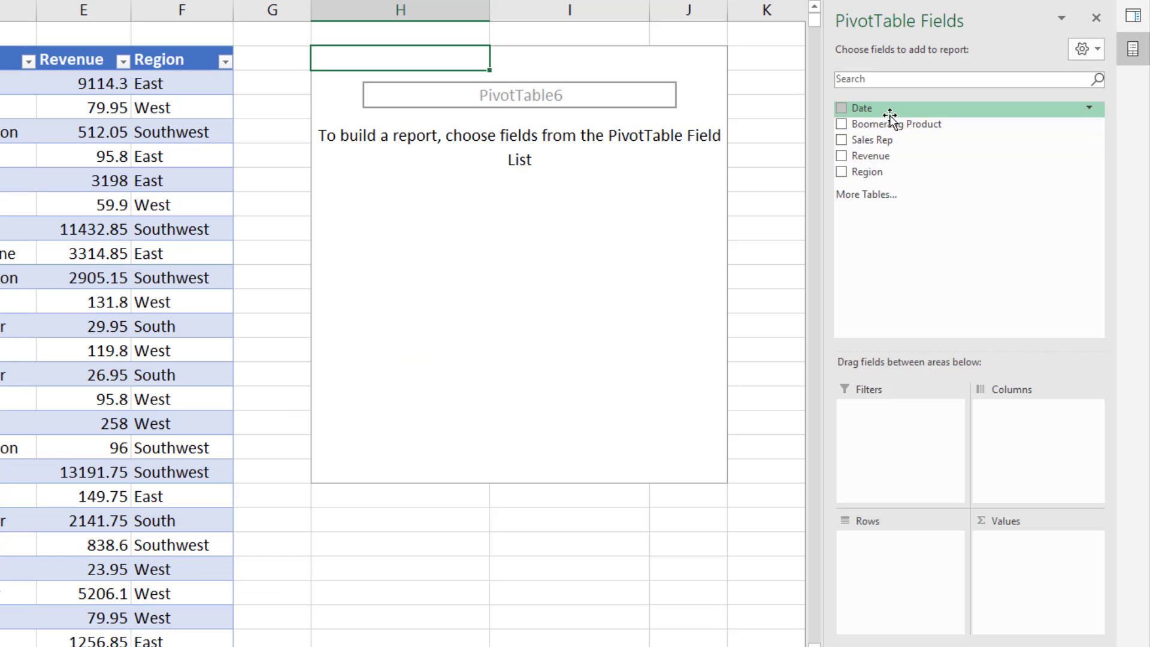
Add Boomerang Product to the PivotTable's rows and Revenue to its values
left_click_drag(889, 124, 900, 539)
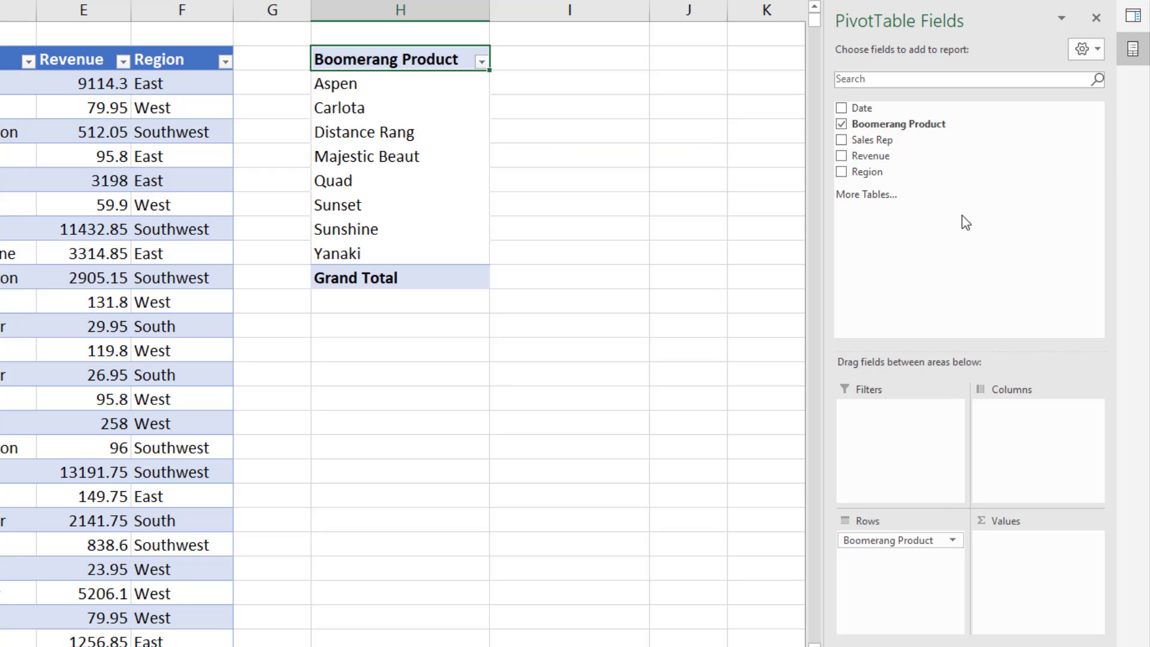
left_click_drag(854, 156, 998, 550)
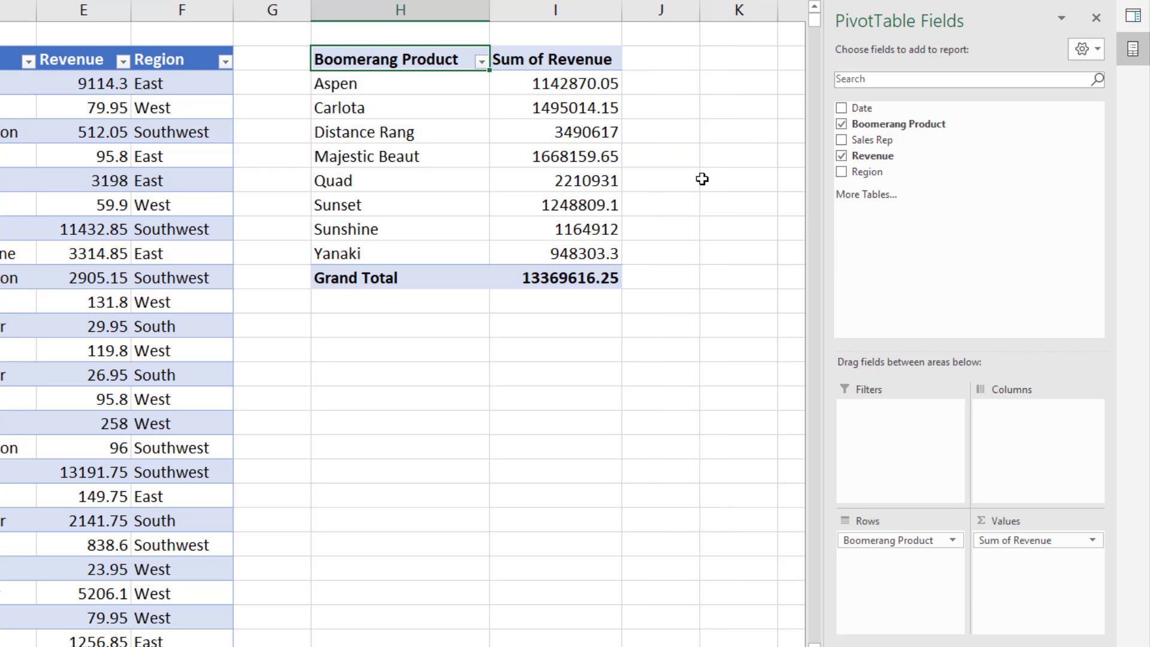
Format the PivotTable's revenue values as Number with a thousands separator and 0 decimal places
left_click(547, 85)
right_click(546, 86)
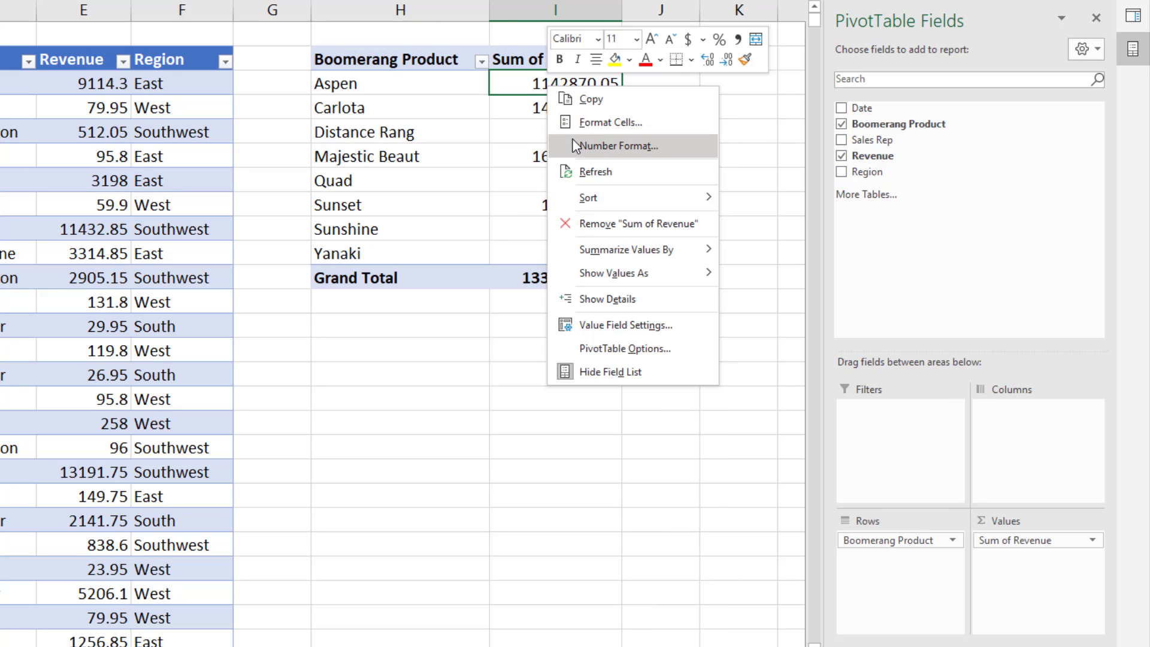
left_click(636, 144)
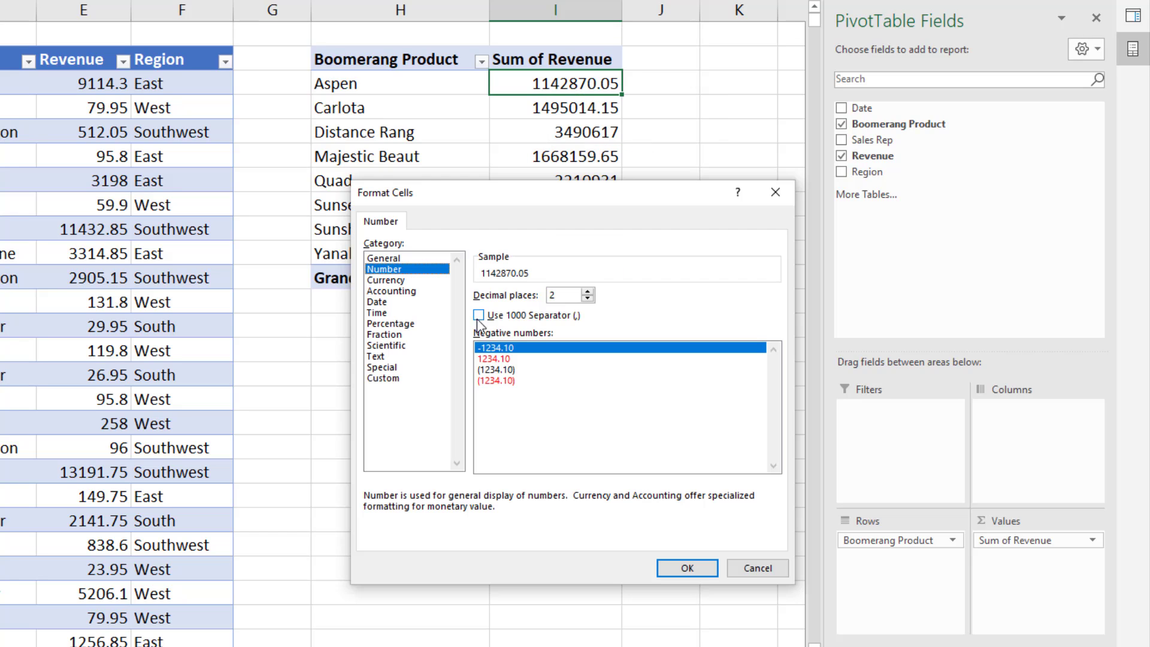
left_click(519, 317)
left_click(588, 299)
left_click(588, 298)
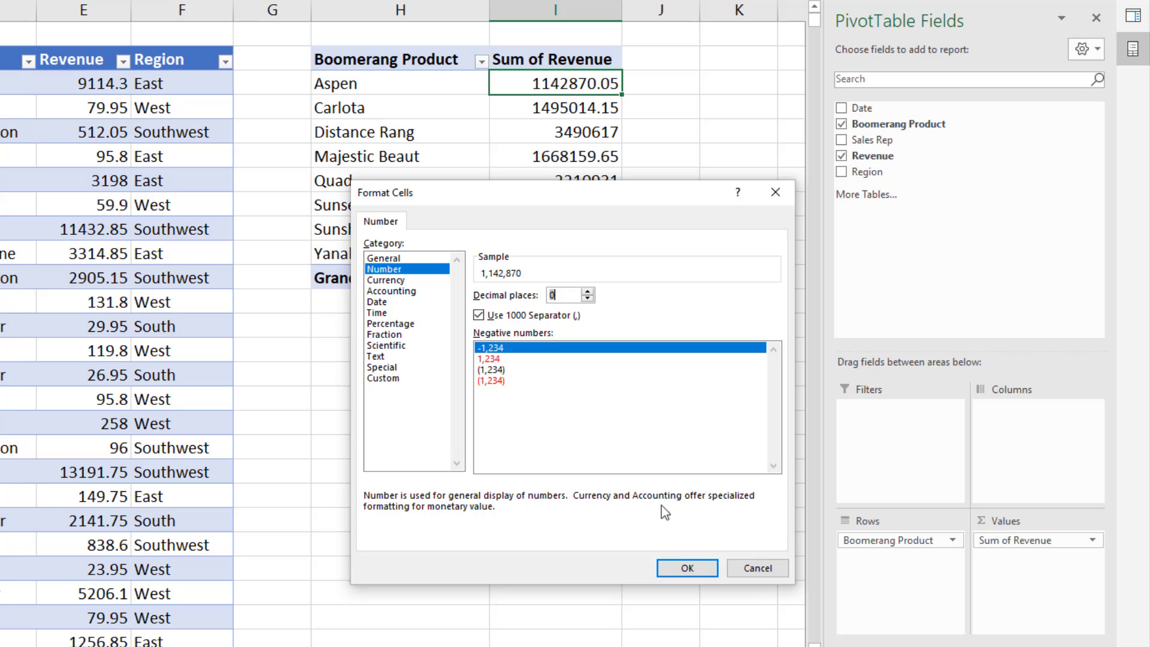
left_click(699, 567)
Rename the PivotTable's value column header to "Sum of Revenue ($)"
left_click(611, 63)
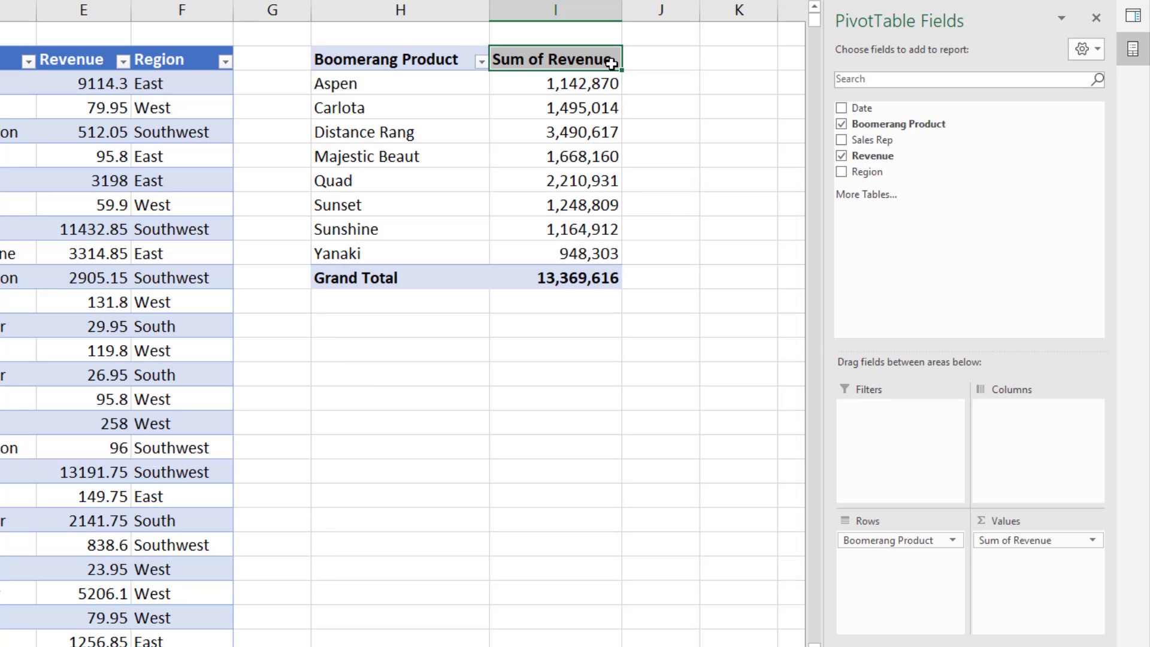
double_click(613, 65)
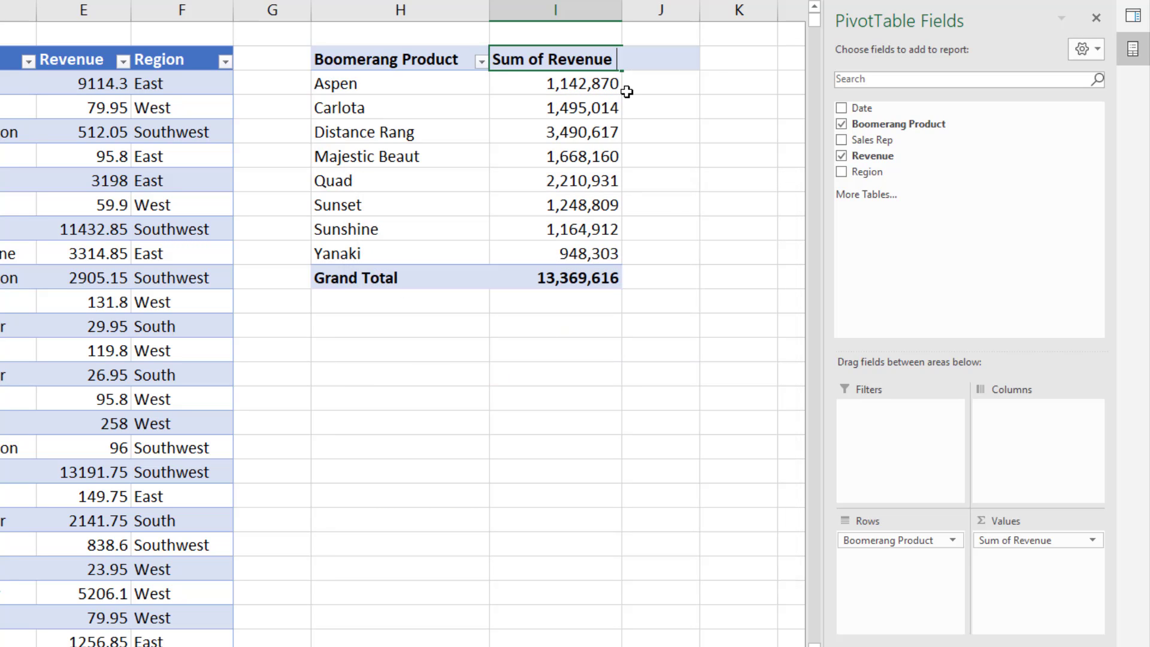
type("($()")
key("BackSpace")
key("BackSpace")
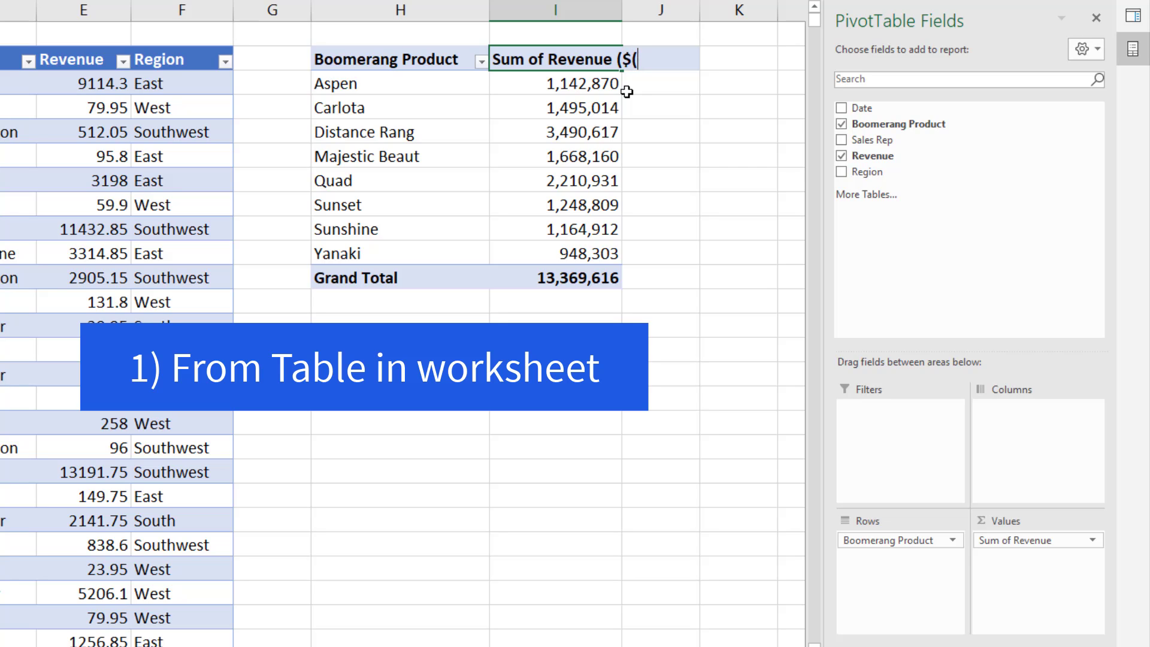
type(")")
key("Return")
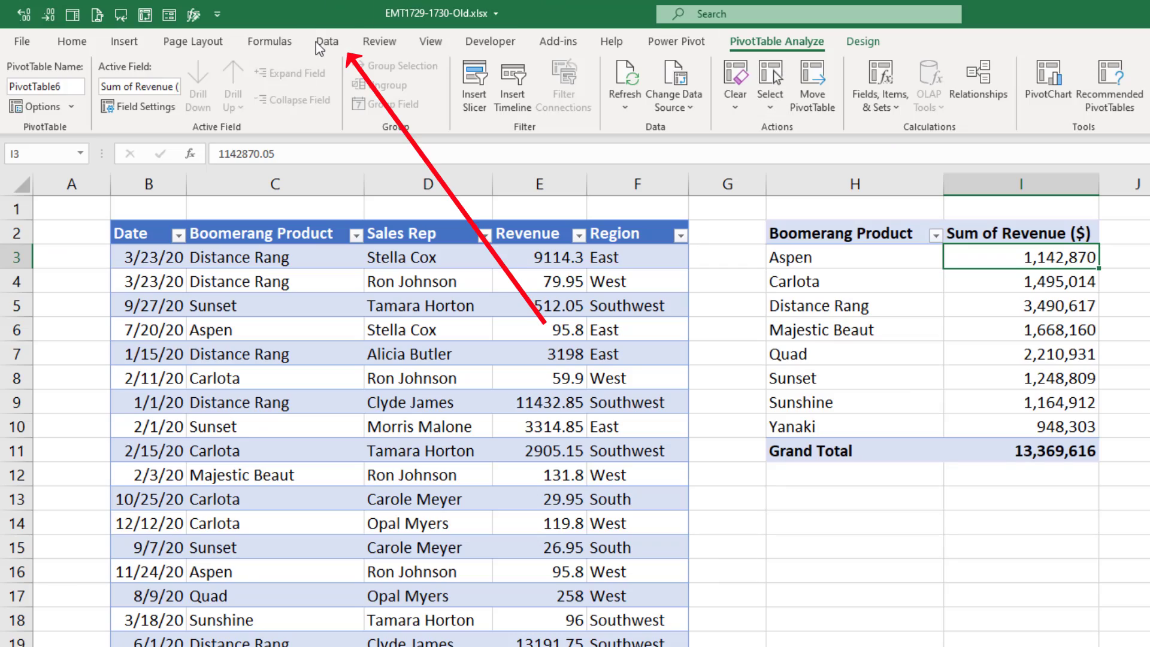
Show the workbook's queries and connections, and switch to the PowerQuery worksheet
left_click(326, 45)
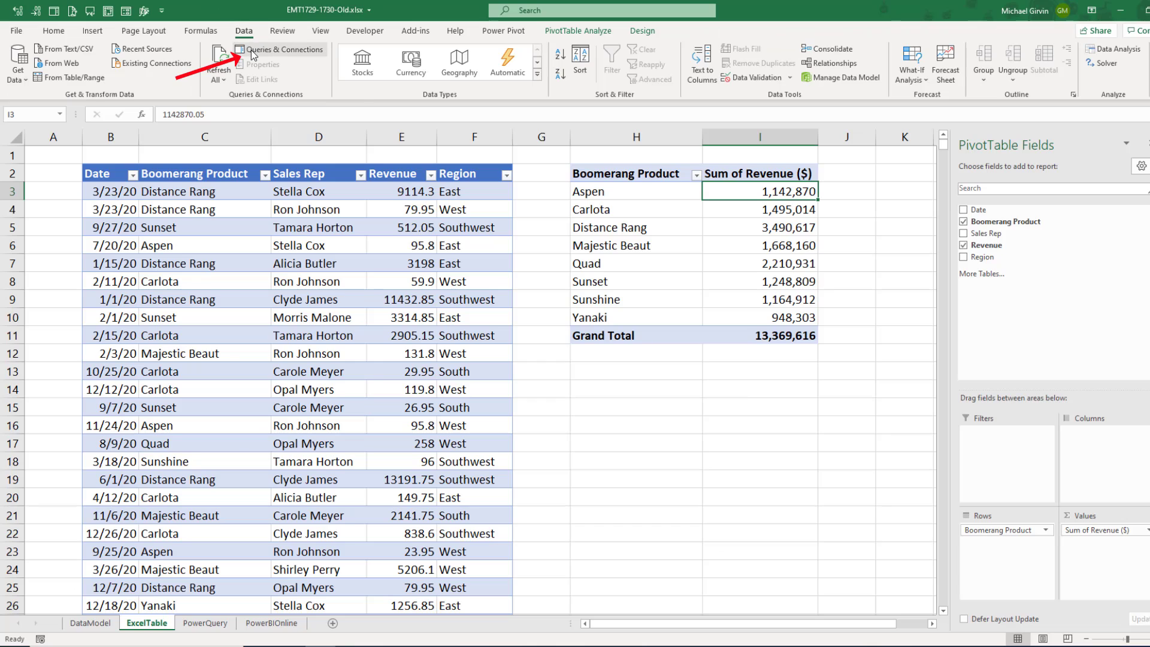
left_click(251, 55)
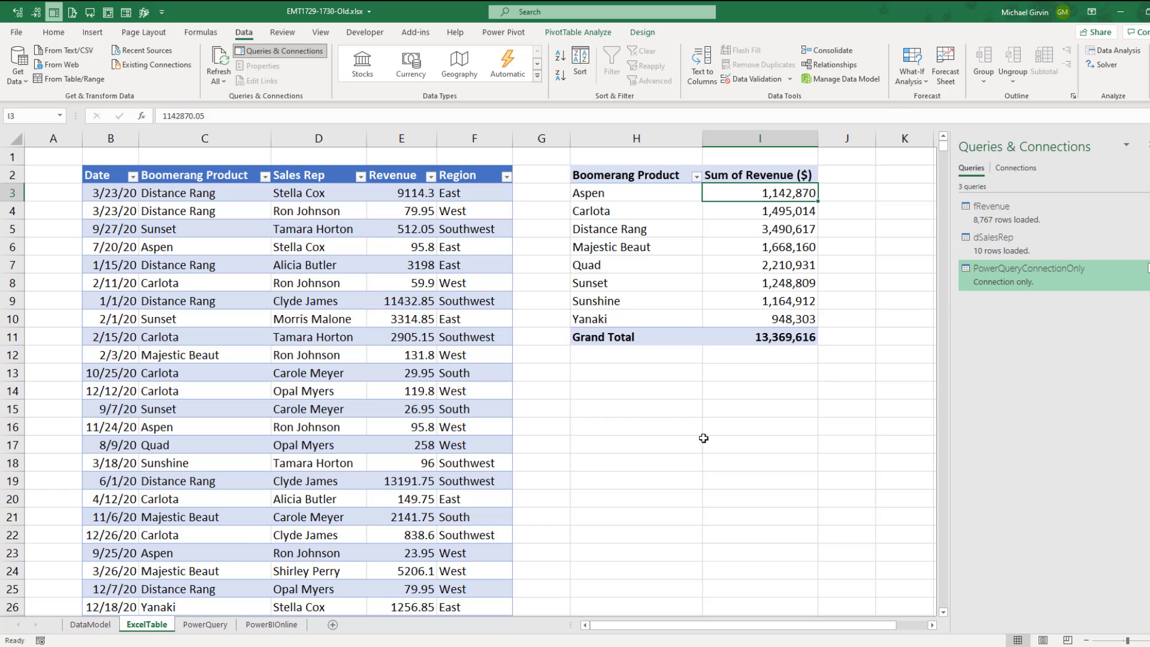
left_click(208, 626)
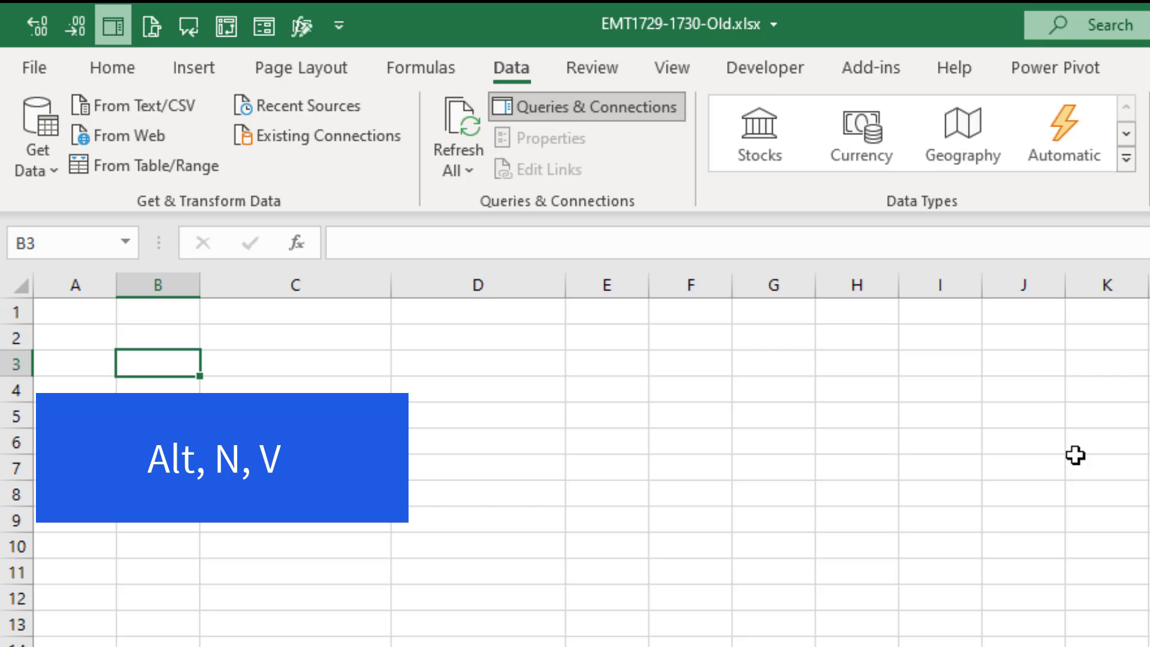
Insert a PivotTable from the external connection Query - PowerQueryConnectionOnly, placed on the existing PowerQuery worksheet at cell B3
key("alt")
key("n")
key("v")
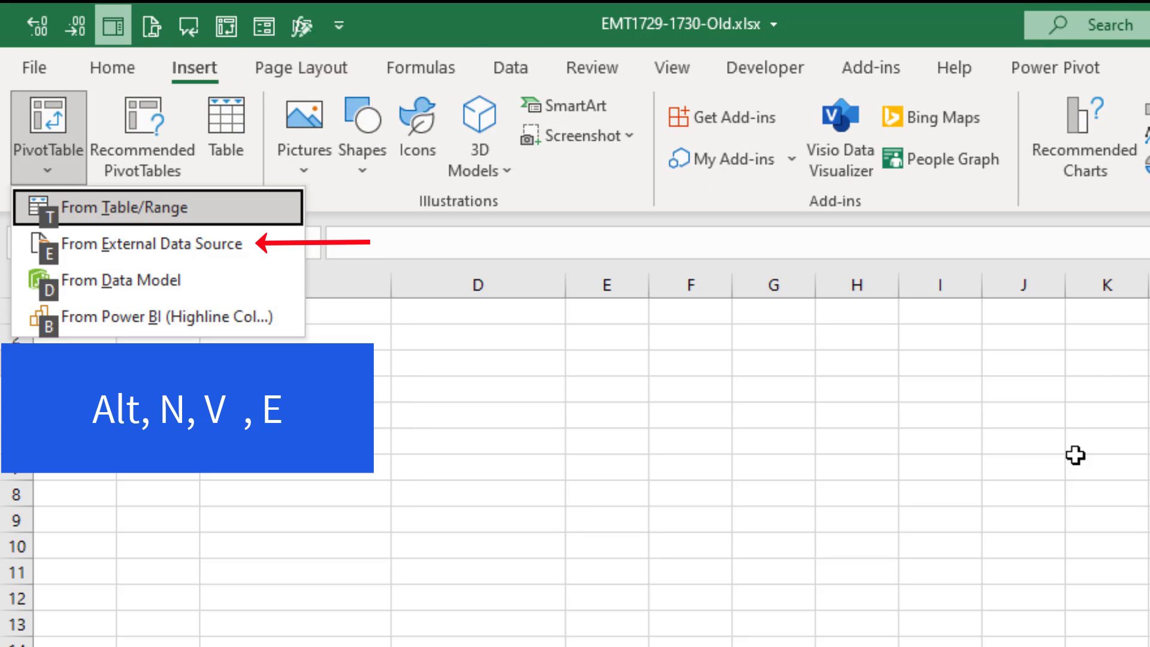
key("e")
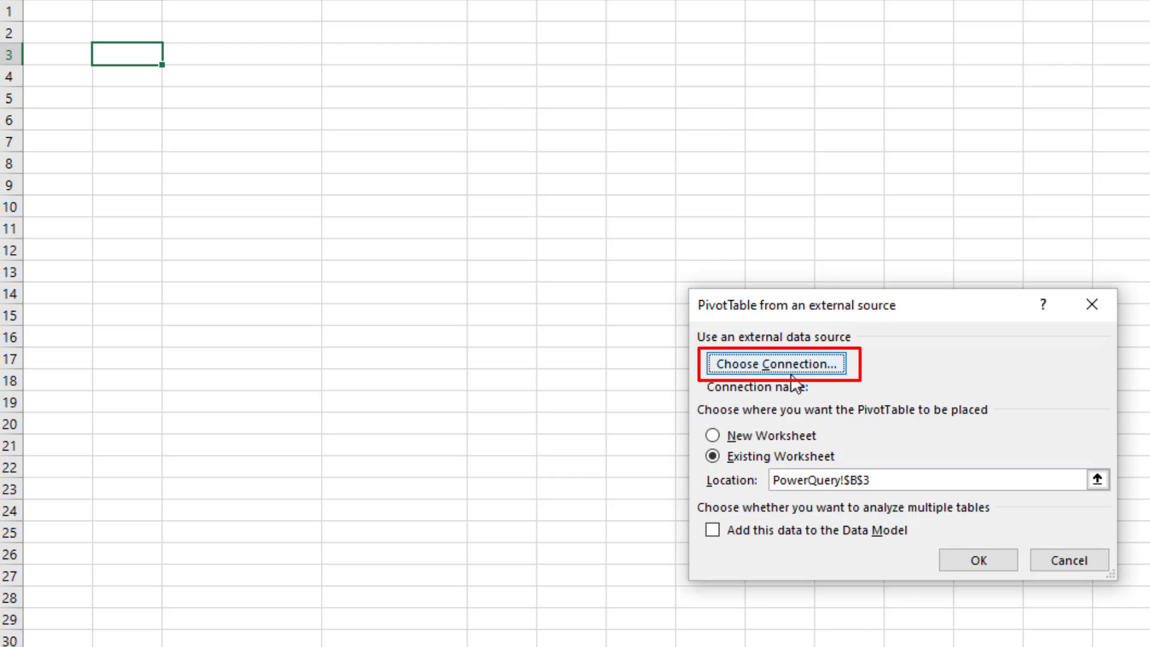
left_click(776, 362)
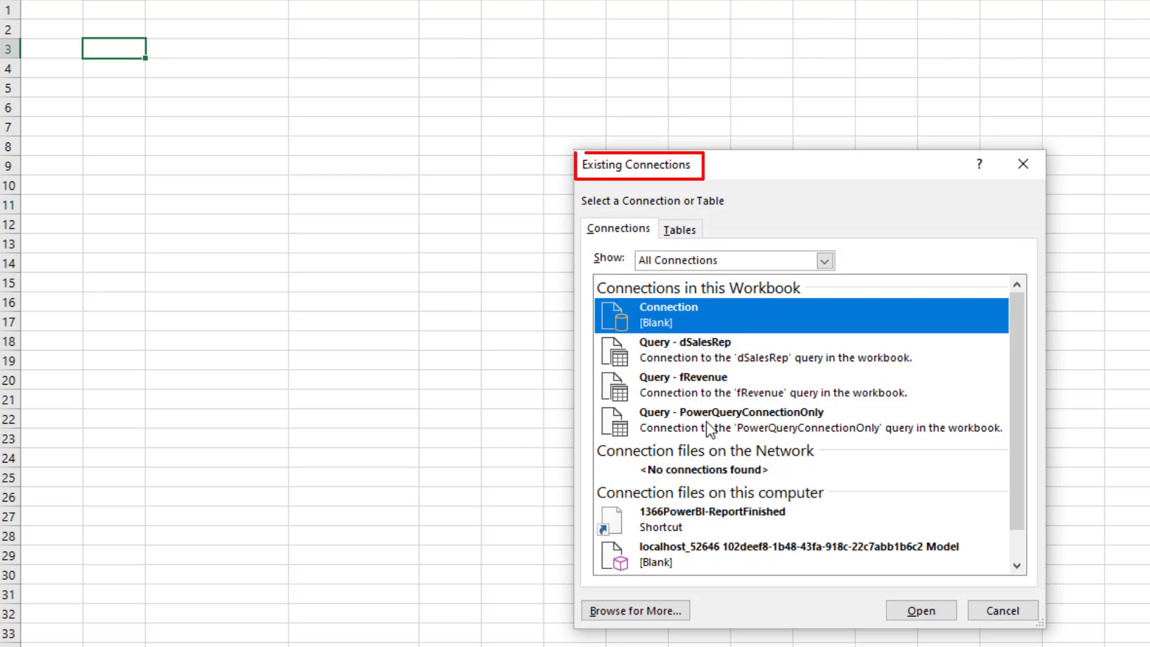
left_click(707, 422)
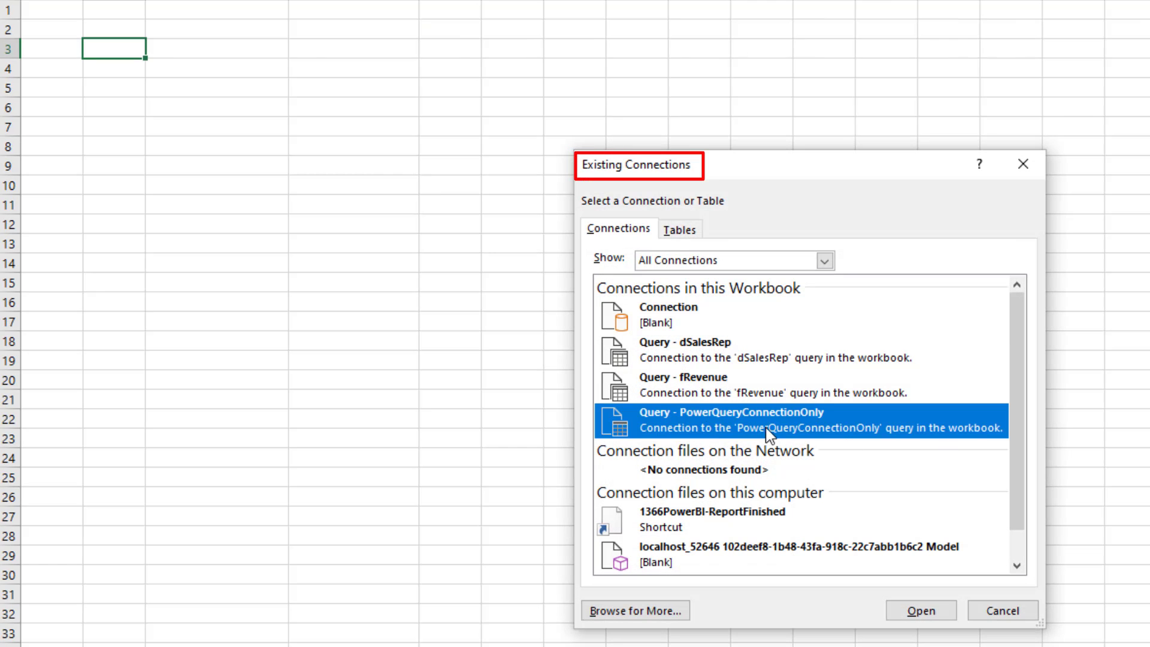
left_click(909, 608)
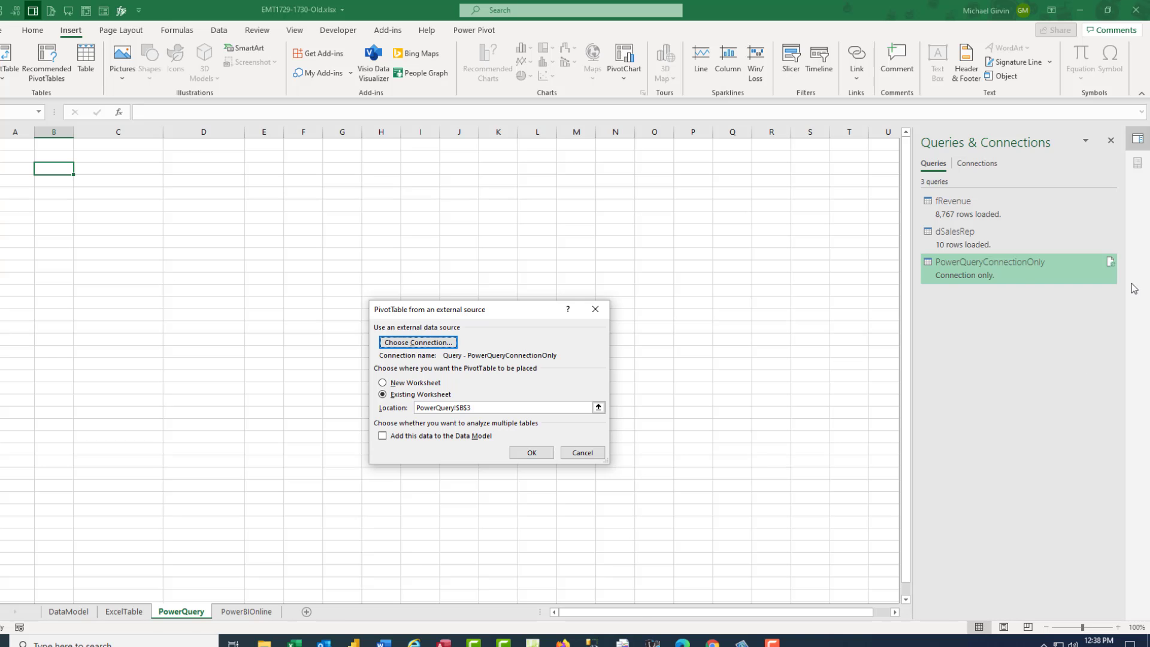
left_click(531, 453)
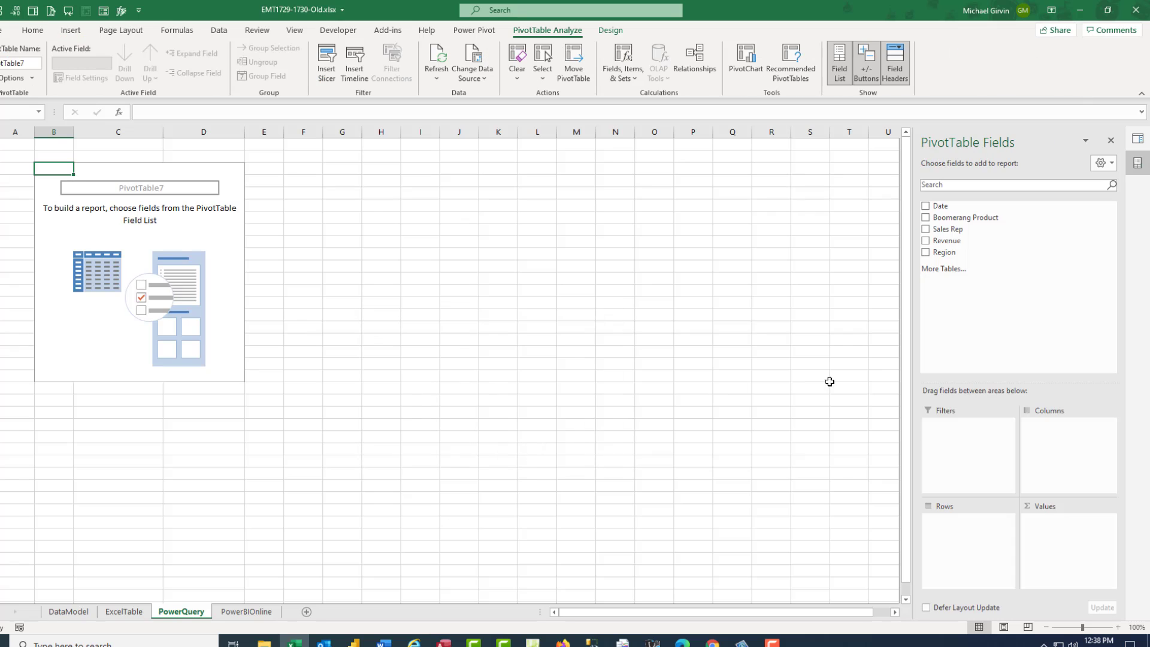
Check the workbook's query list and delete the duplicate query PowerQueryConnectionOnly (2)
left_click(1137, 140)
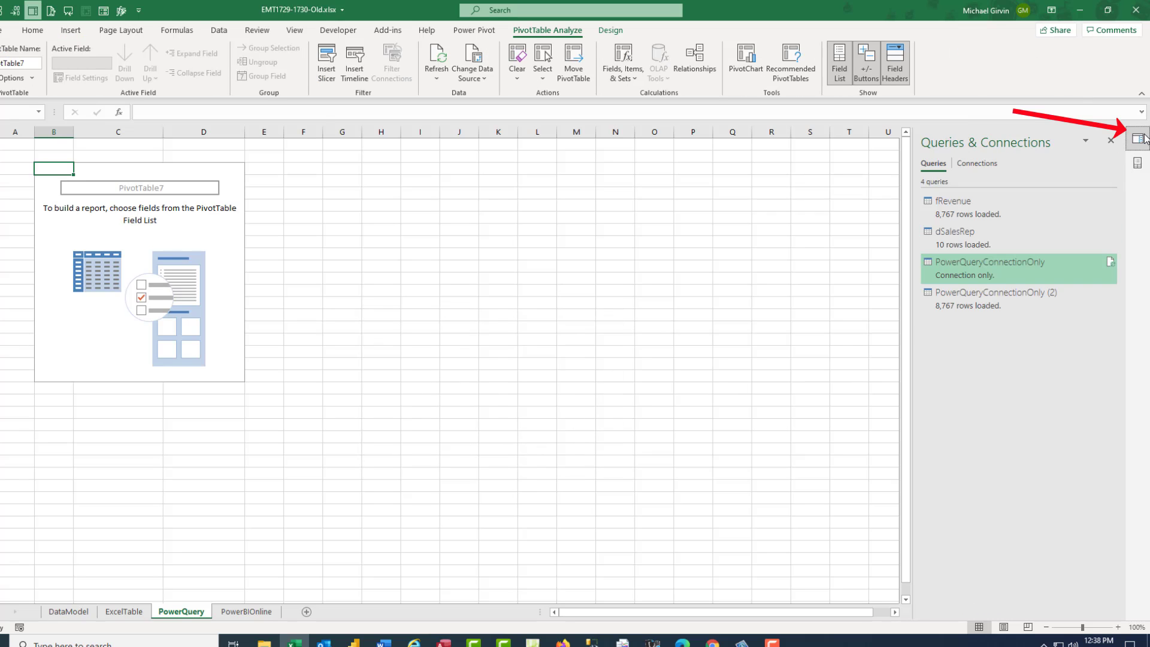
mouse_move(1028, 273)
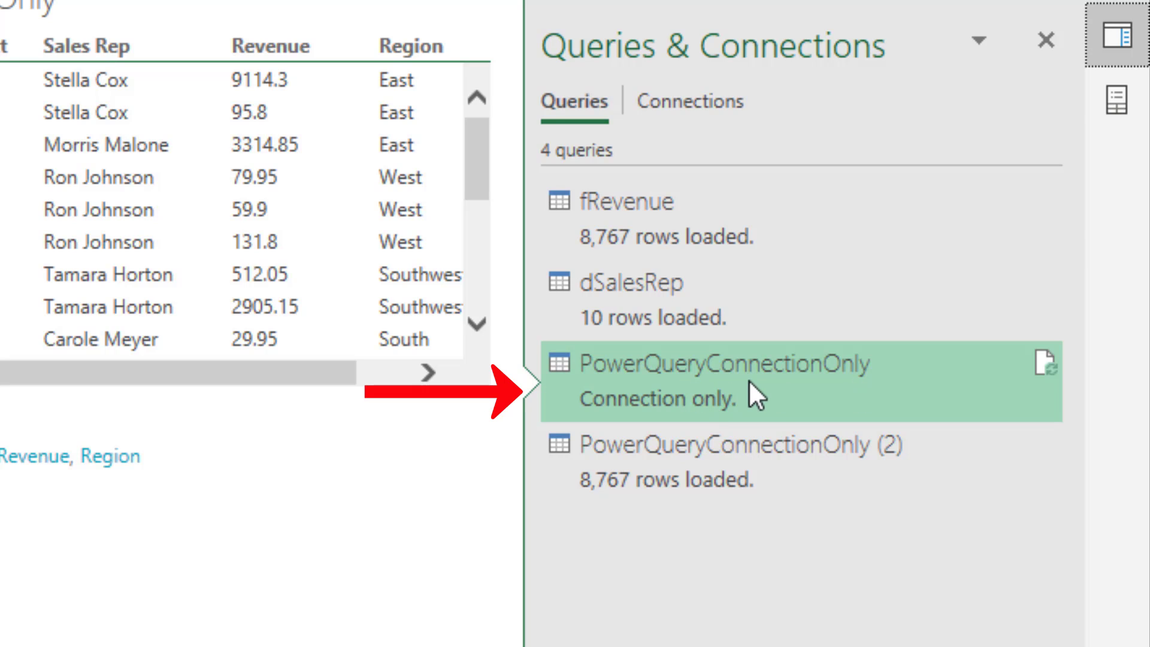
mouse_move(749, 458)
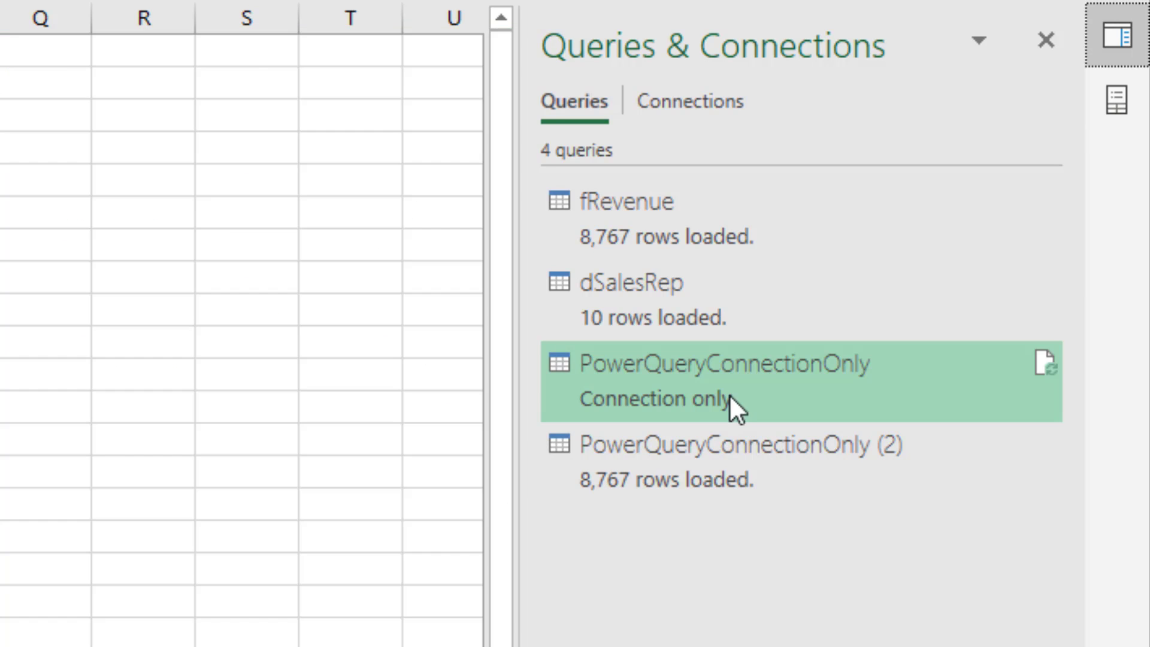
mouse_move(738, 395)
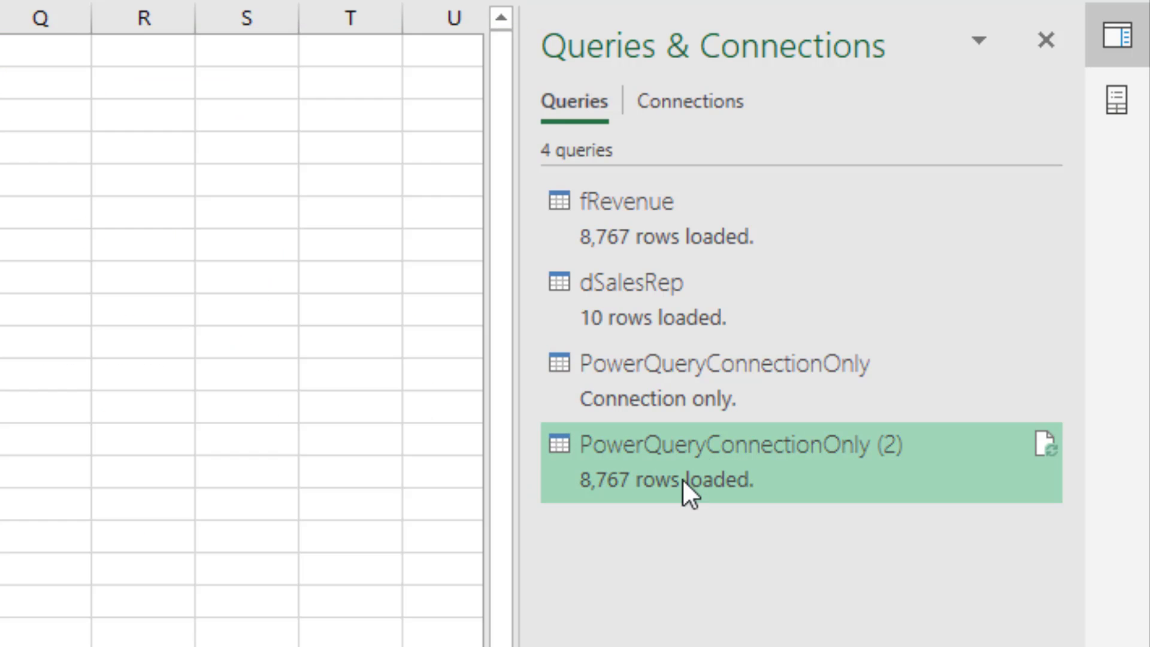
right_click(640, 475)
left_click(761, 596)
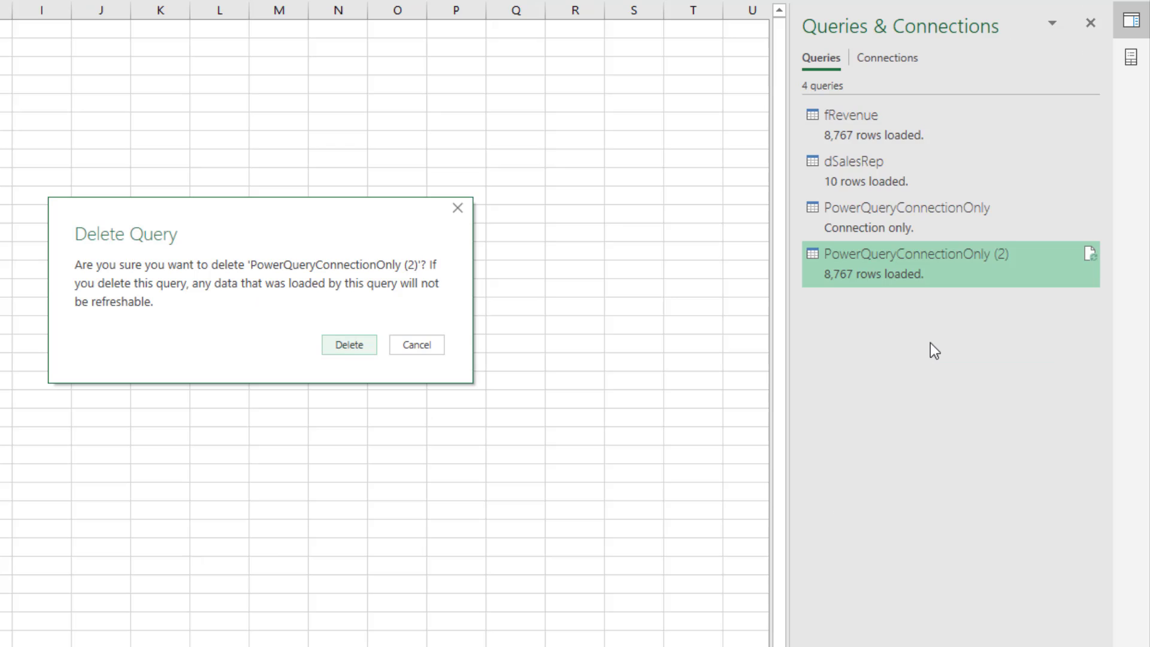
left_click(333, 346)
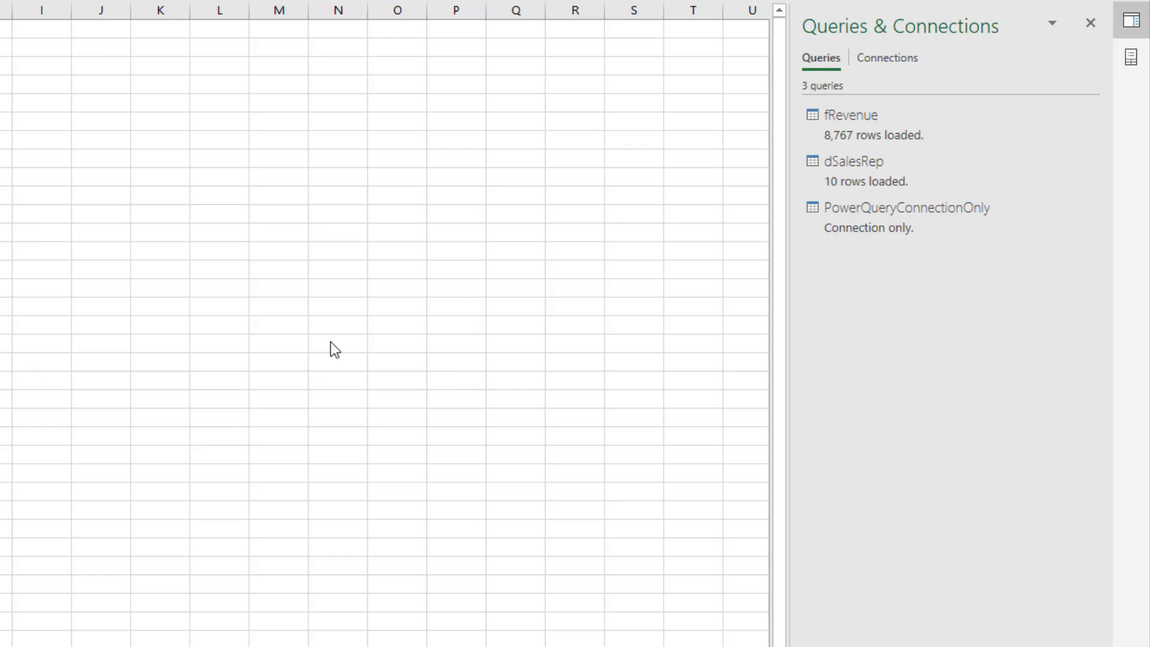
Clear the empty PivotTable completely from the PowerQuery worksheet
key("e")
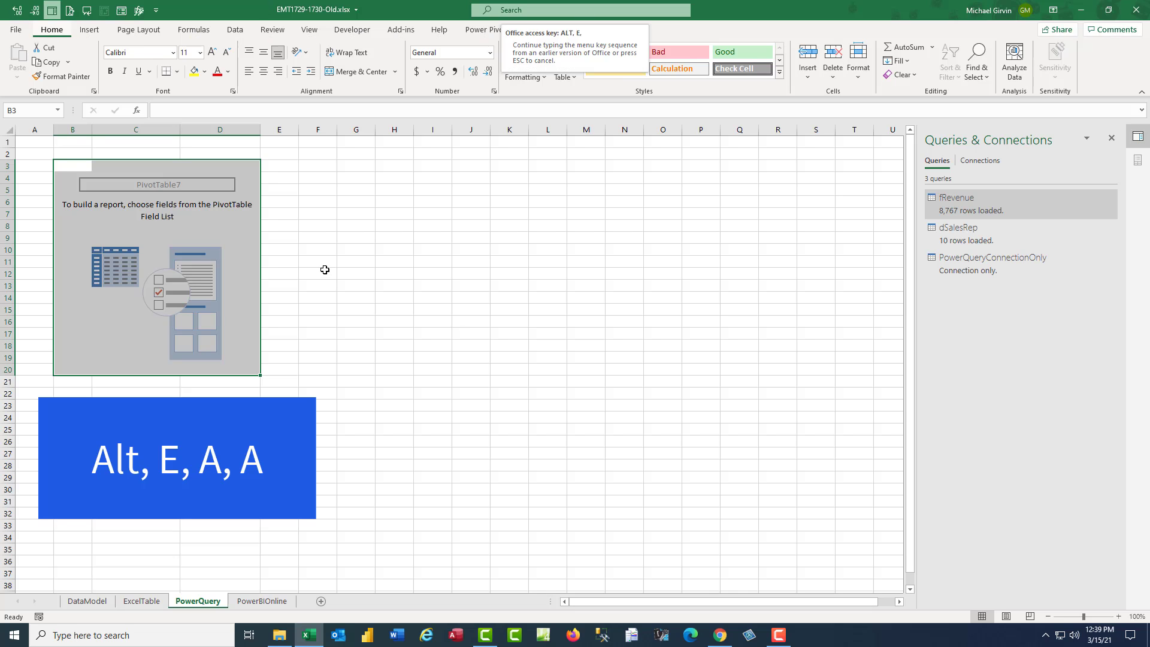
key("a")
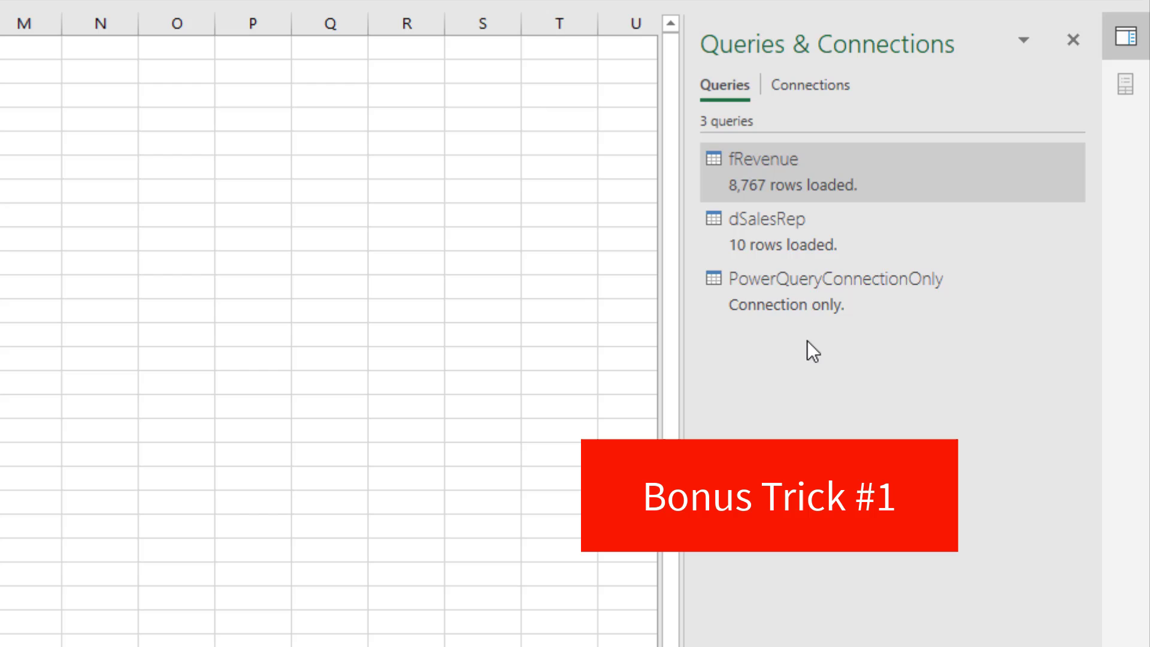
Load the PowerQueryConnectionOnly query as a PivotTable Report at B3 on the existing worksheet, with Boomerang Product in rows and summed Revenue ($) in values
mouse_move(742, 296)
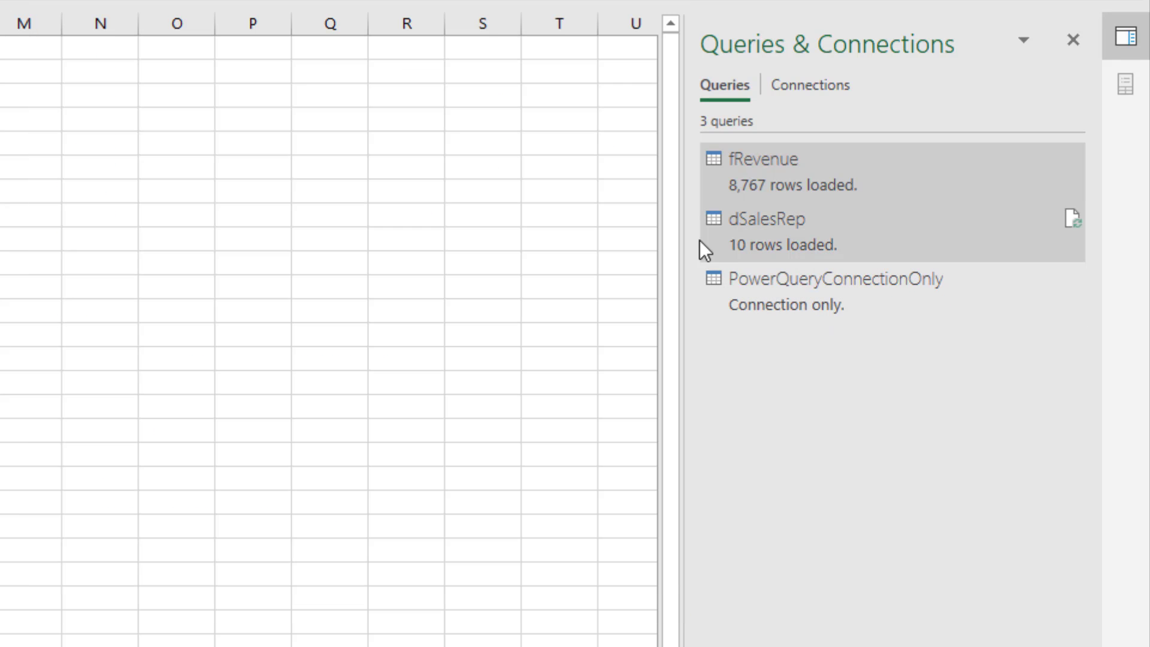
right_click(775, 303)
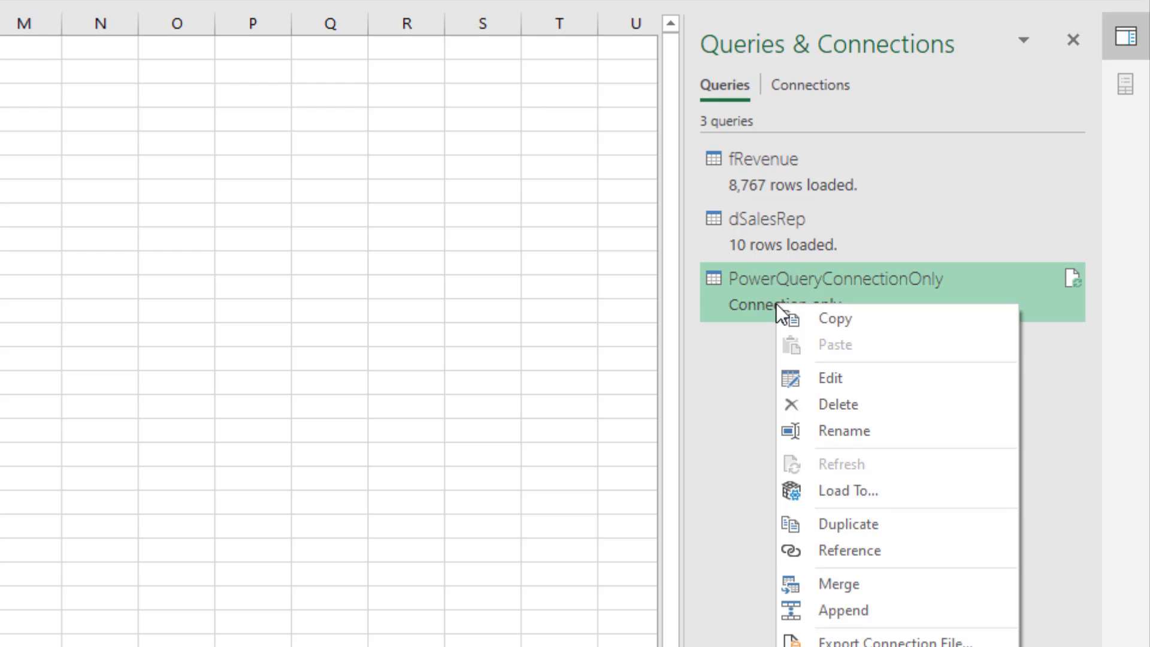
left_click(872, 503)
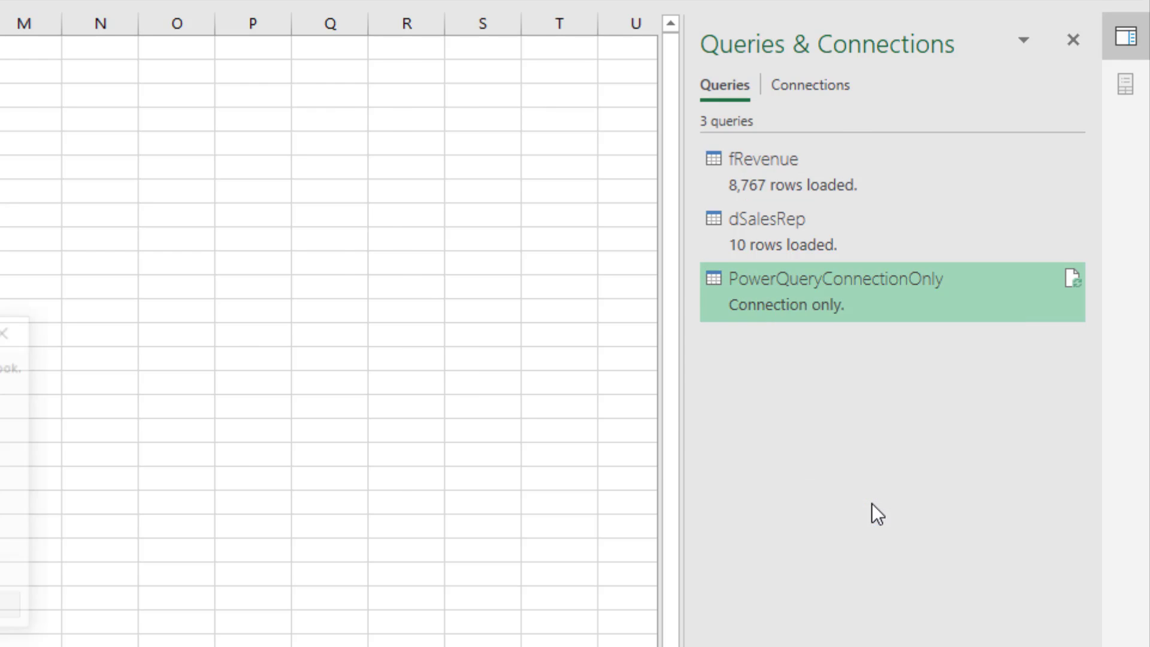
left_click(538, 442)
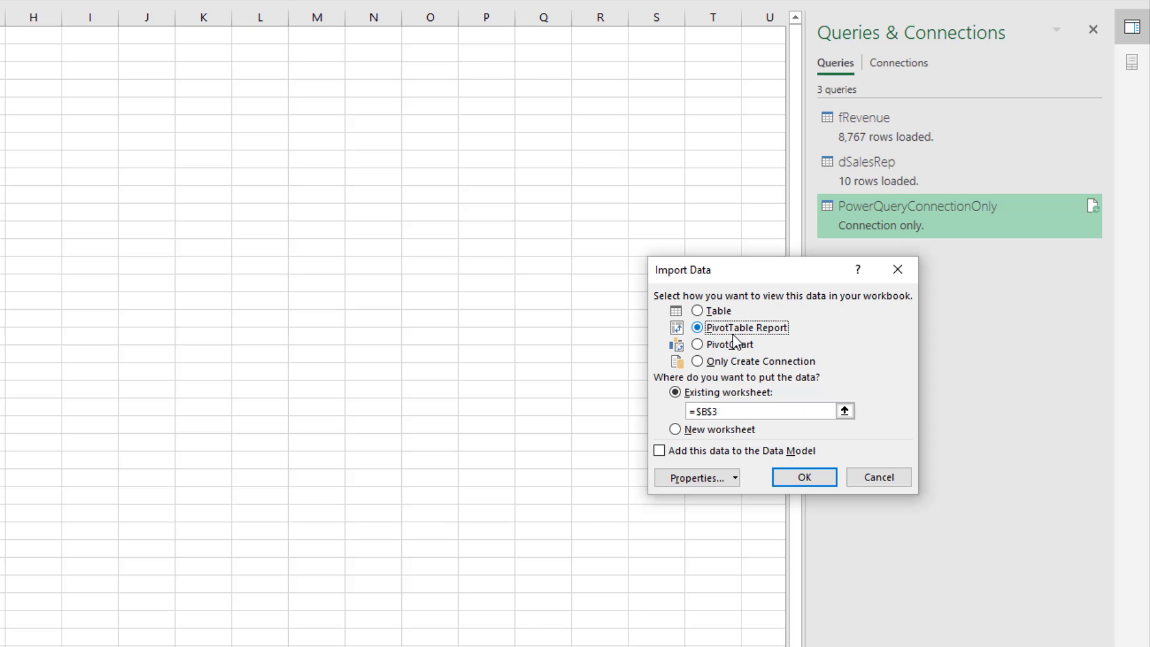
left_click(804, 479)
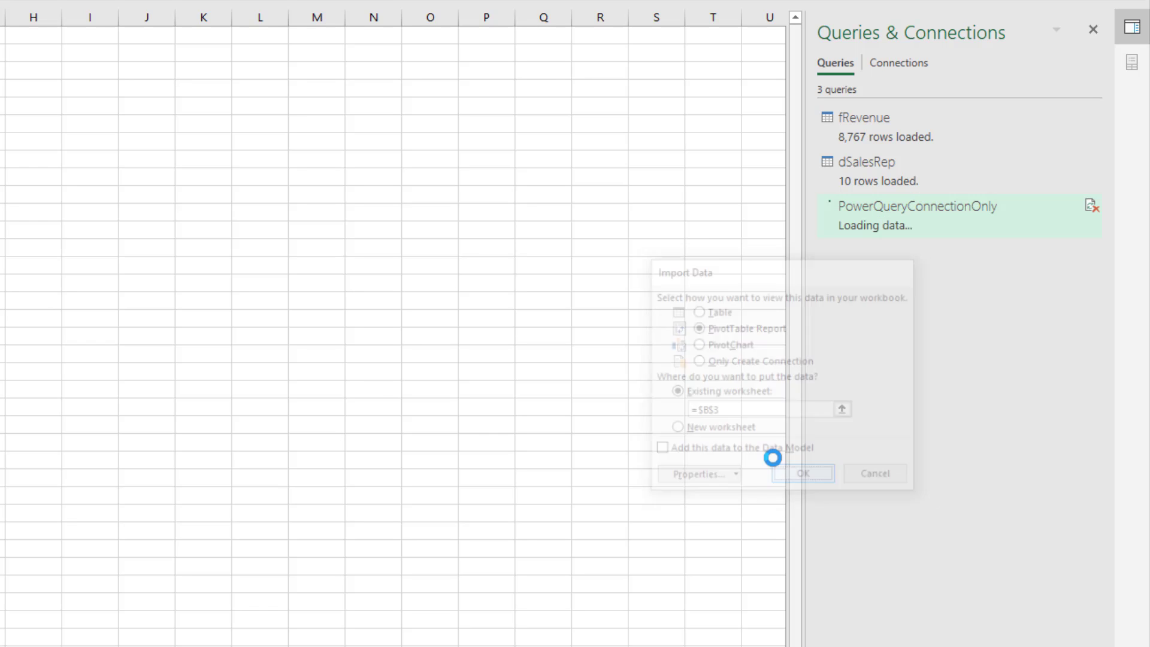
left_click_drag(865, 144, 899, 618)
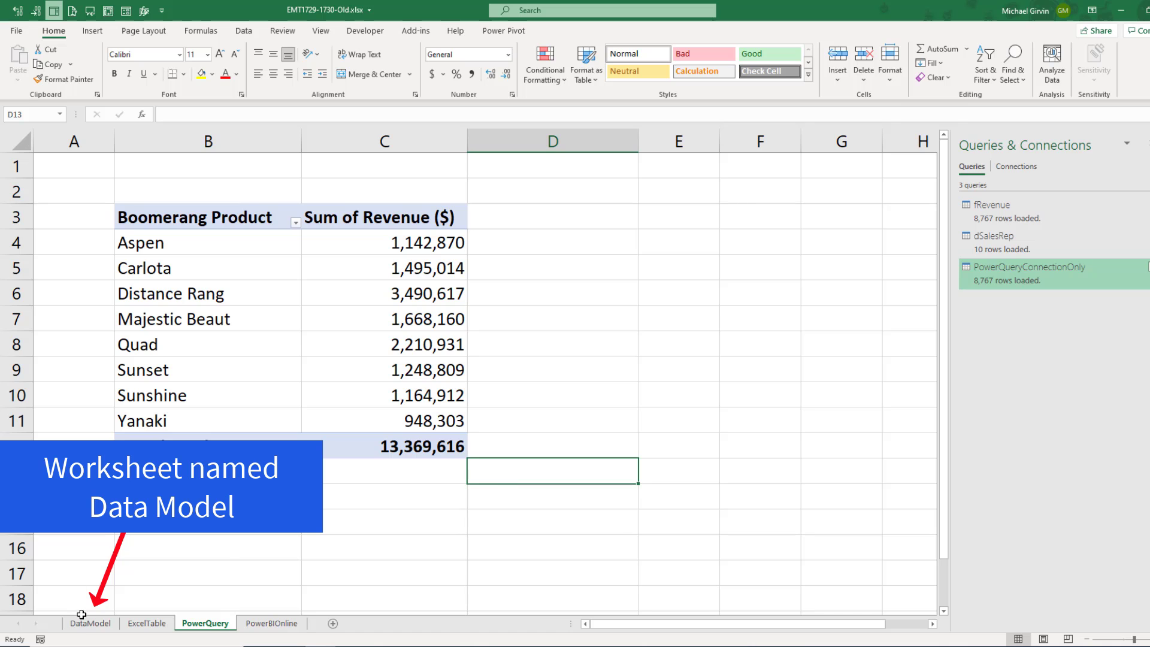
Switch to the DataModel worksheet and examine the Data Model's tables, measures and relationships in the Power Pivot diagram
left_click(85, 624)
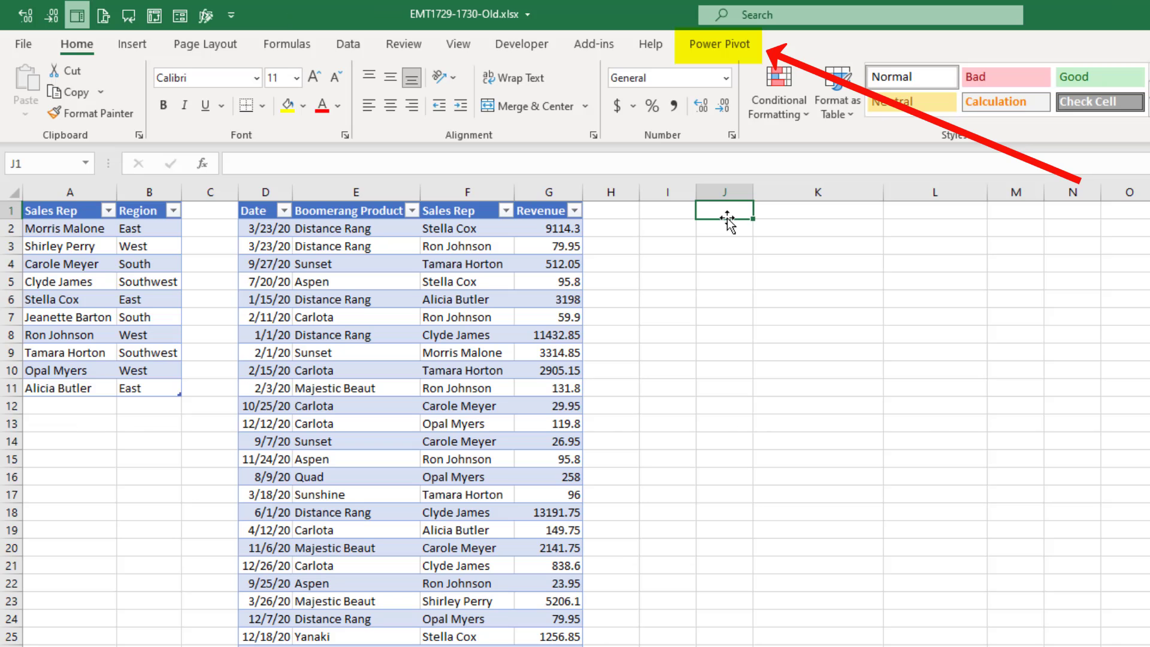
left_click(737, 48)
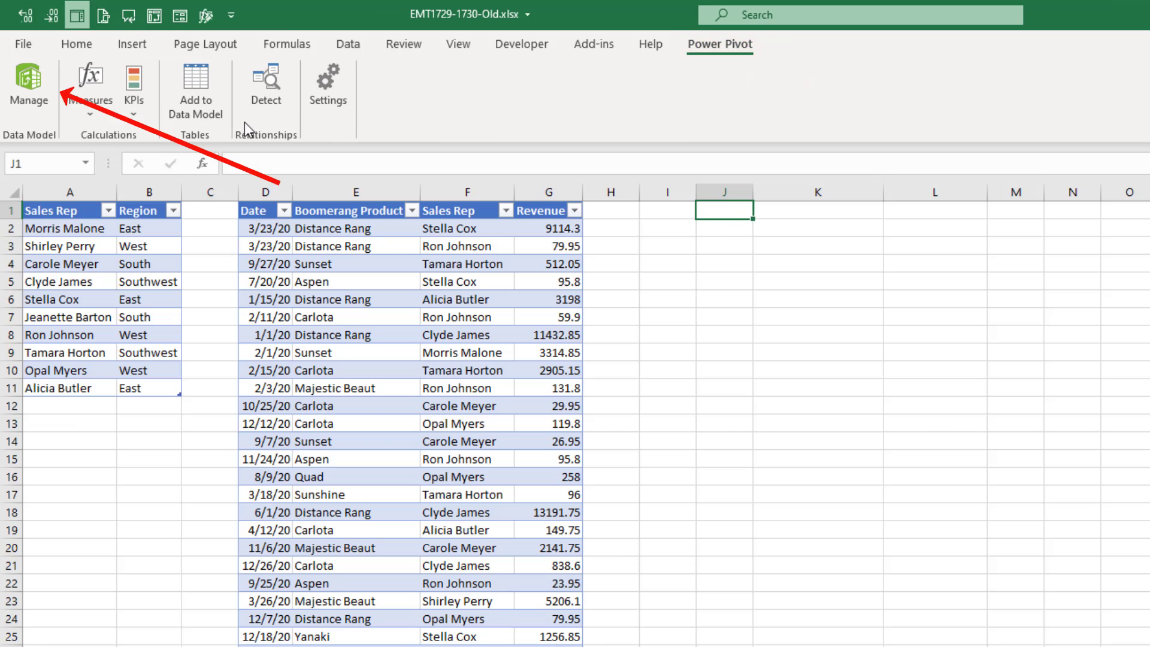
left_click(34, 112)
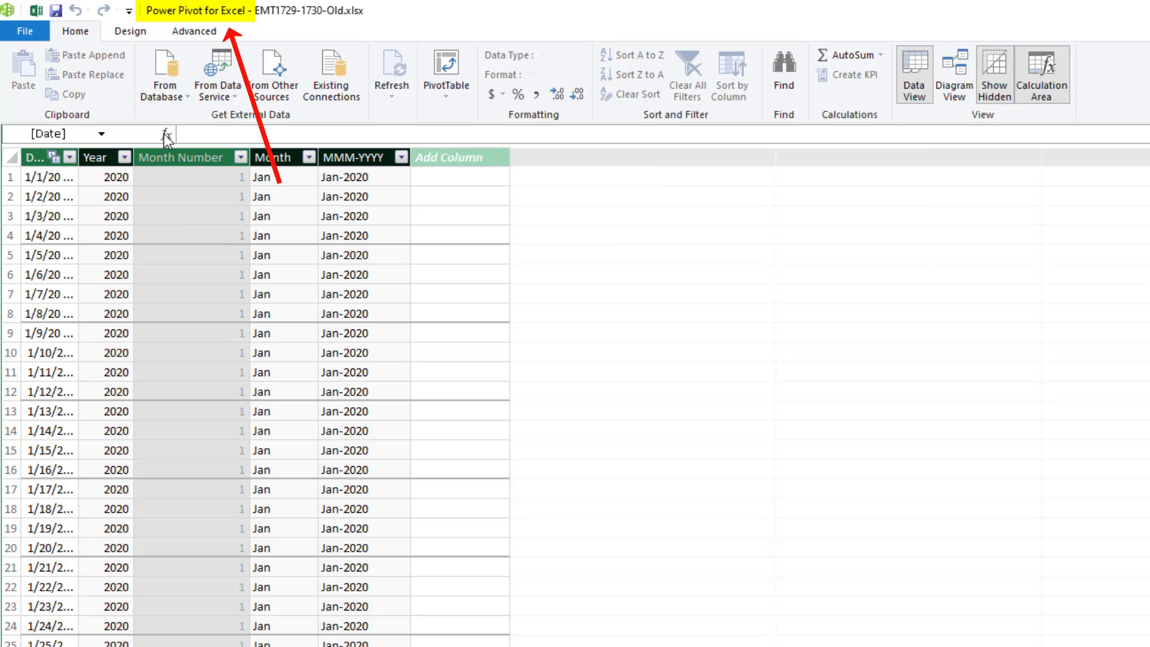
left_click(952, 99)
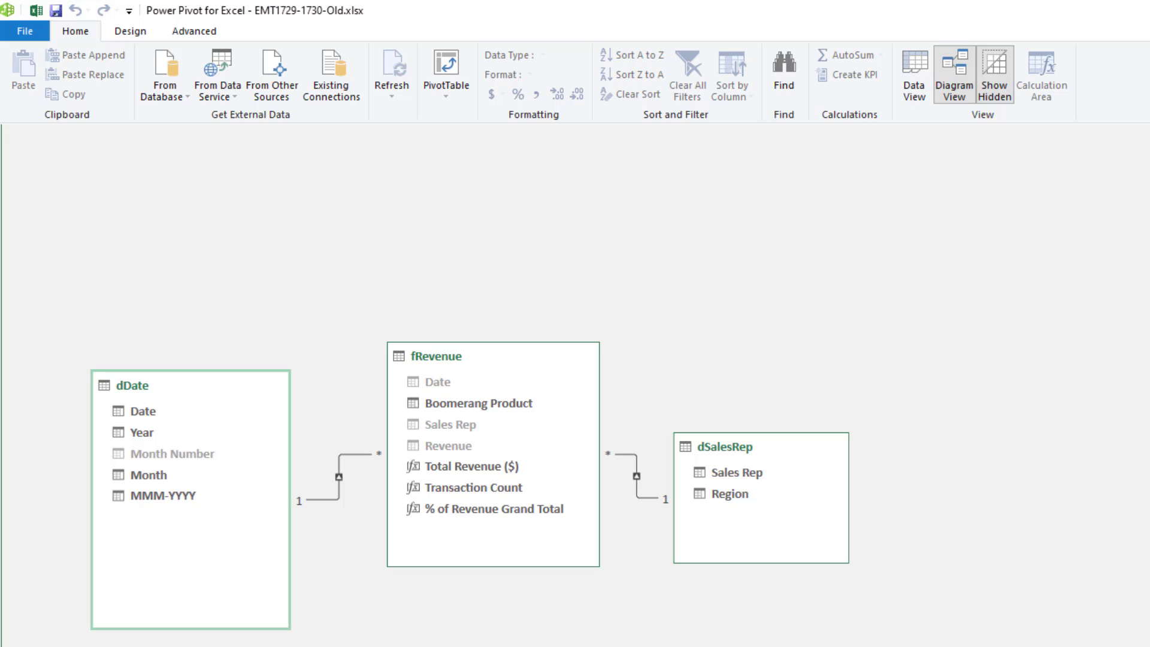
key("alt+F4")
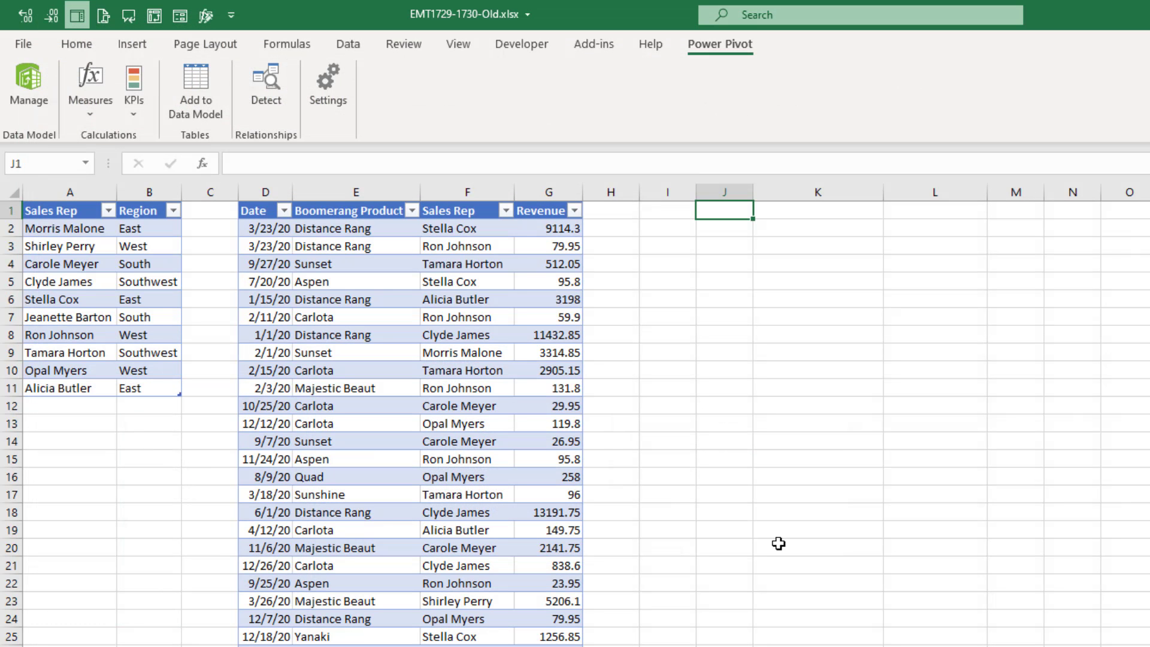
Insert a PivotTable from the Data Model on the existing DataModel worksheet at cell J1
key("alt+n")
key("v")
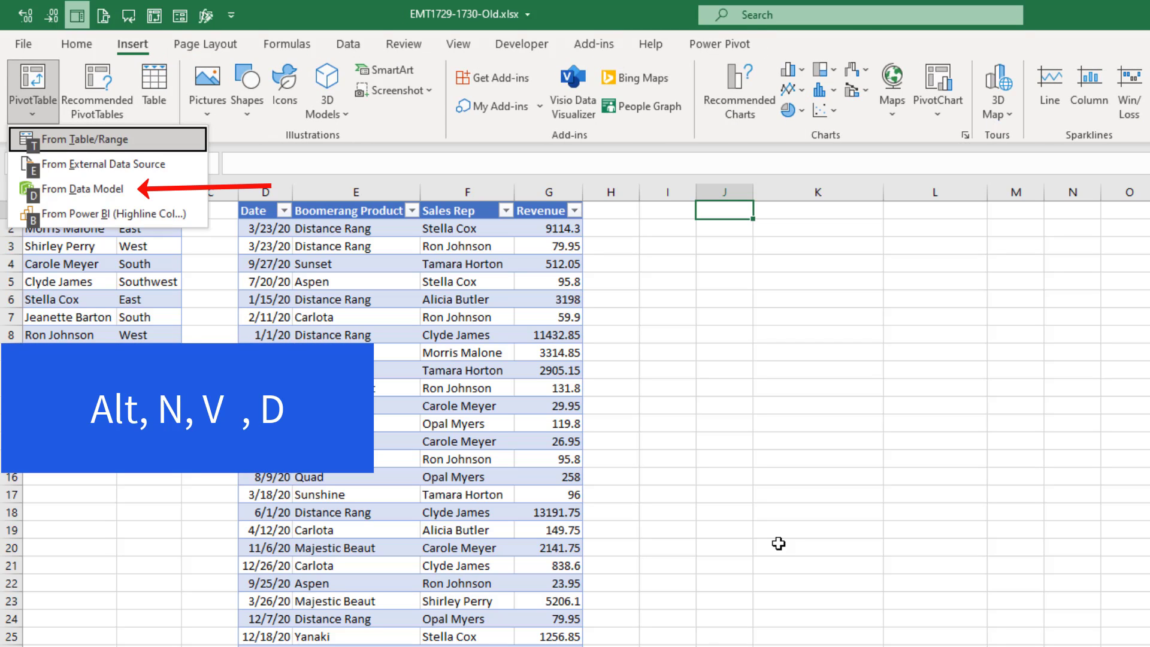
key("d")
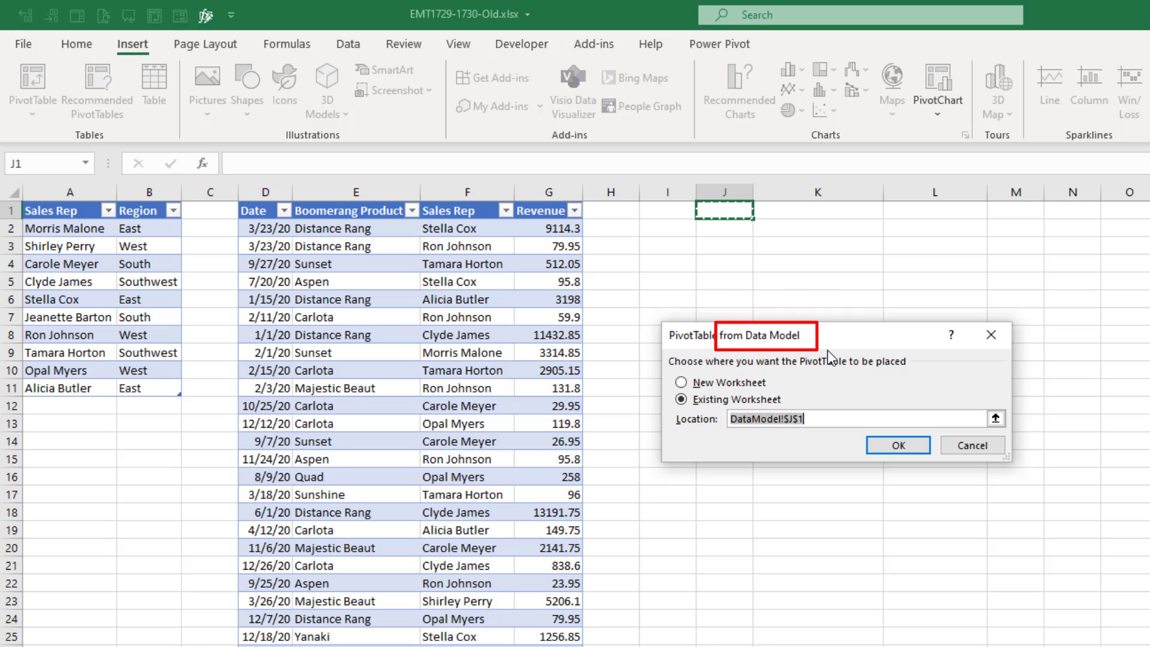
left_click(899, 445)
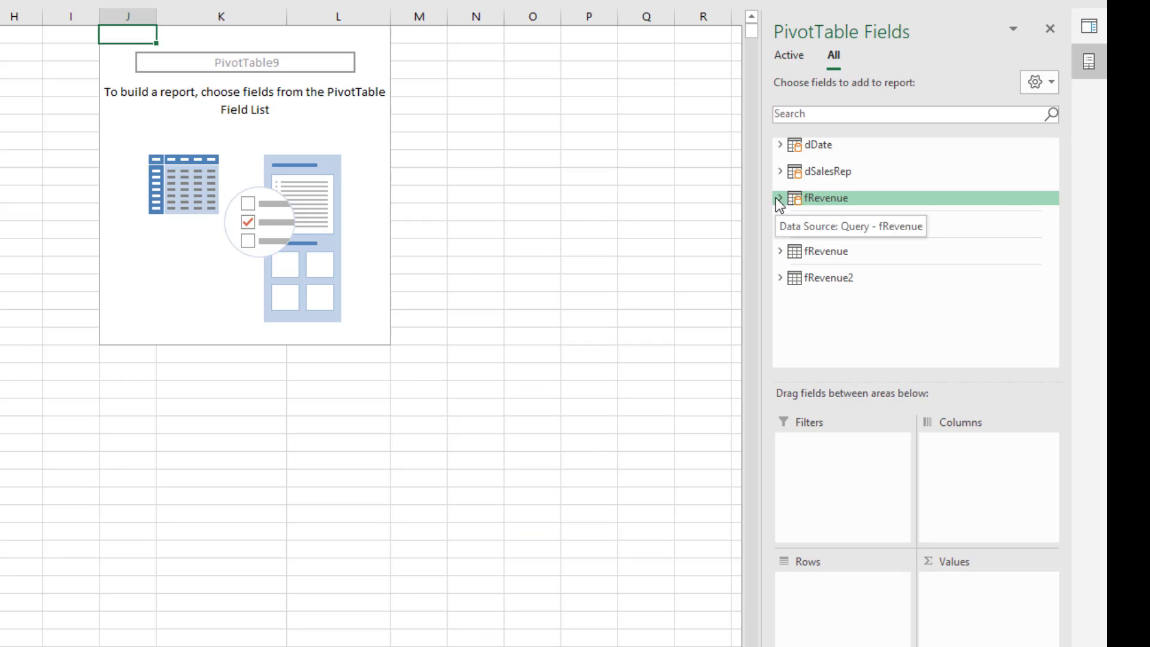
Put the fRevenue table's Boomerang Product field in the PivotTable rows and the Total Revenue ($) measure in the values
left_click(780, 198)
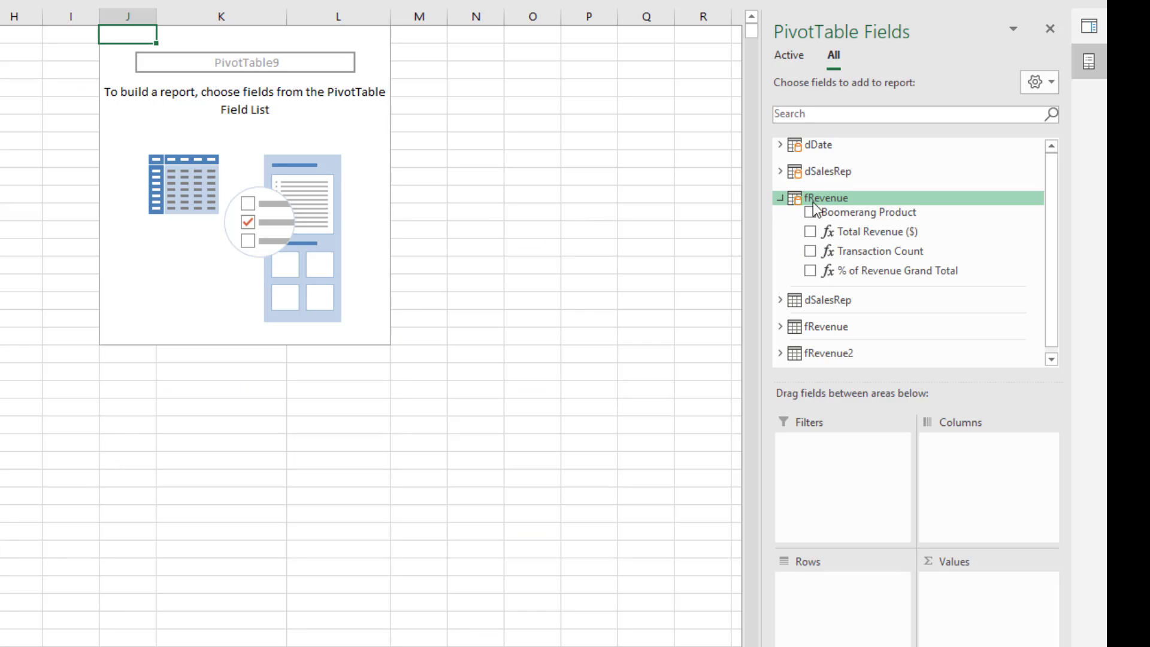
left_click_drag(855, 212, 866, 599)
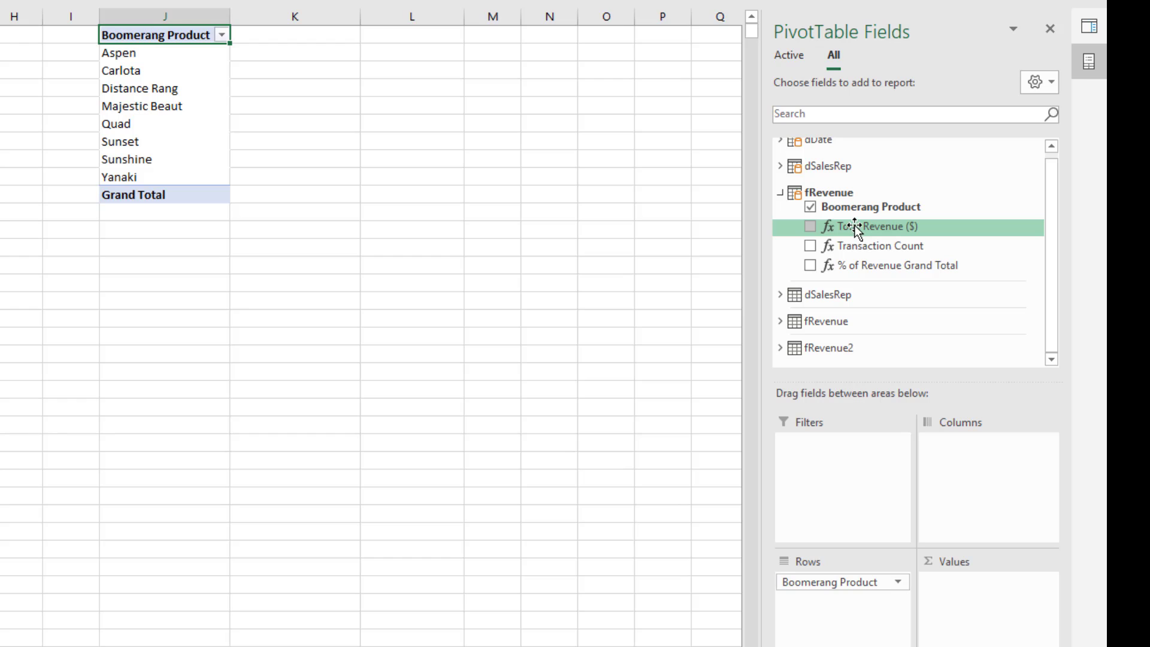
left_click_drag(858, 228, 982, 611)
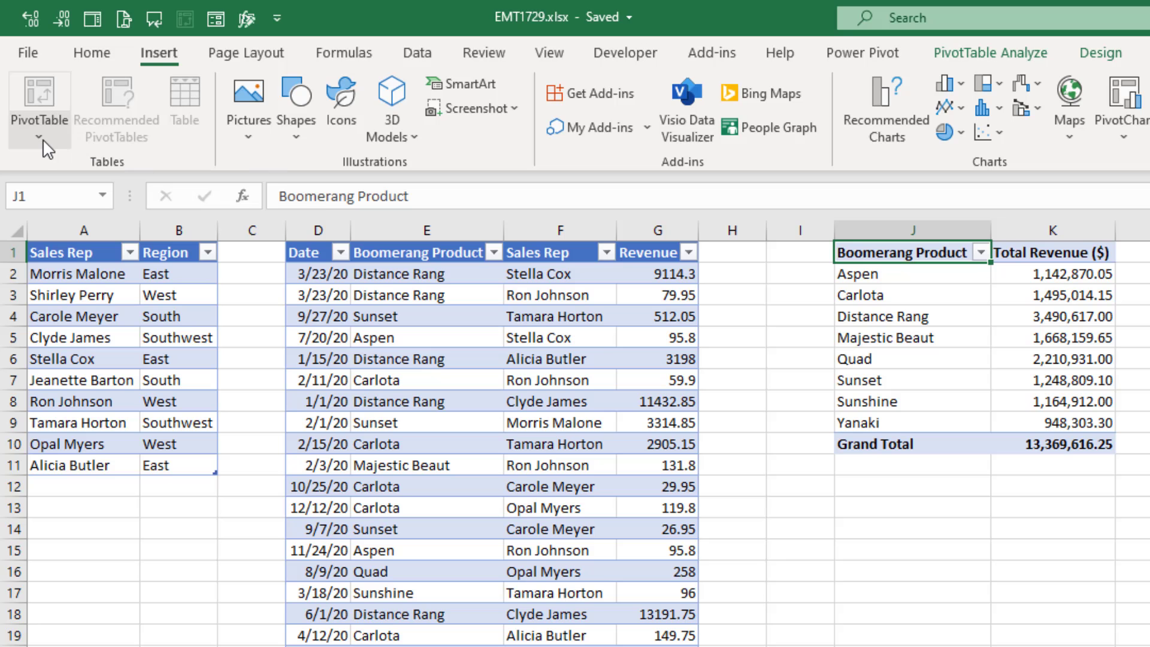
left_click(42, 139)
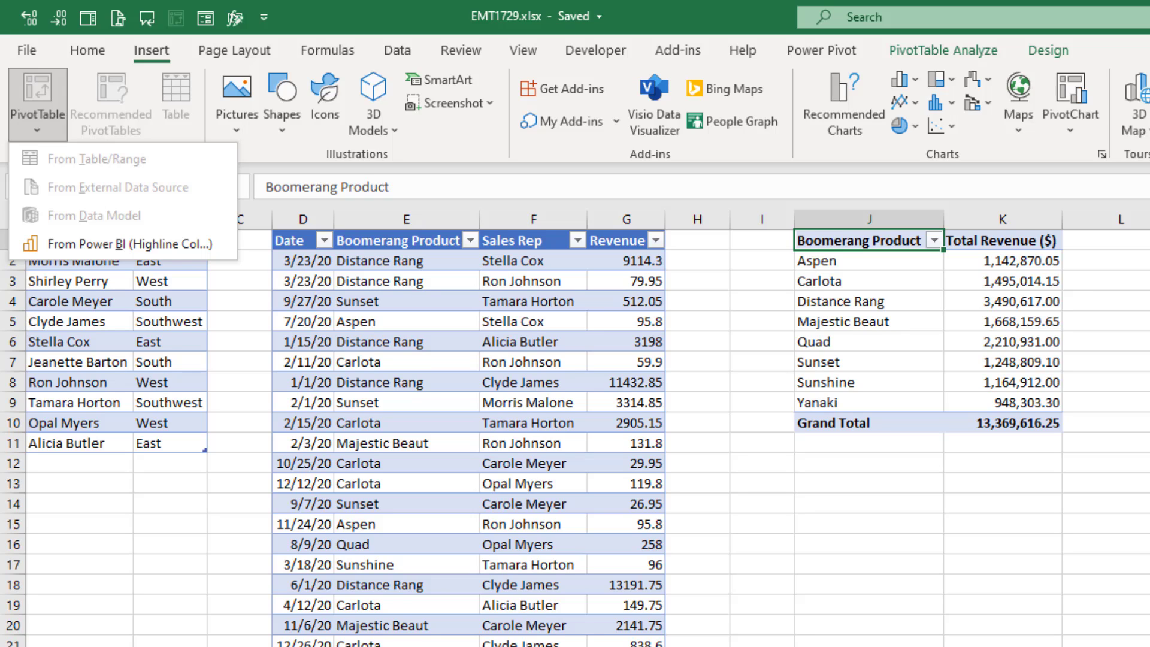
left_click(37, 102)
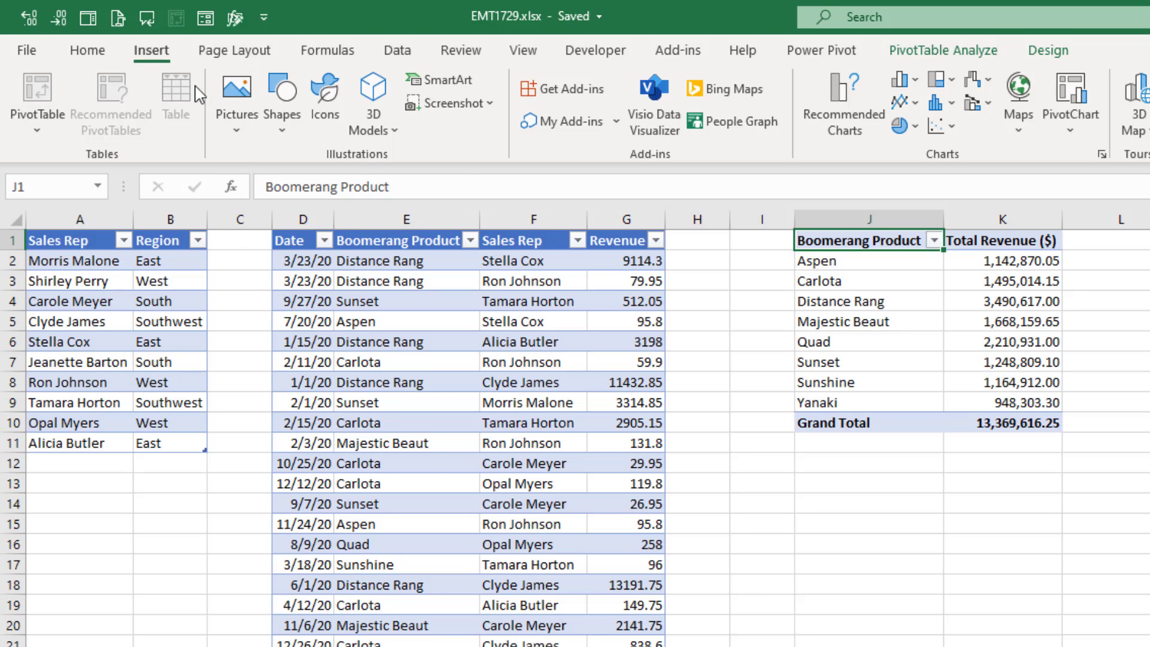
Save the workbook and publish it to Power BI by exporting its data to the BoomerangIncorporatedDataSets workspace
key("ctrl+s")
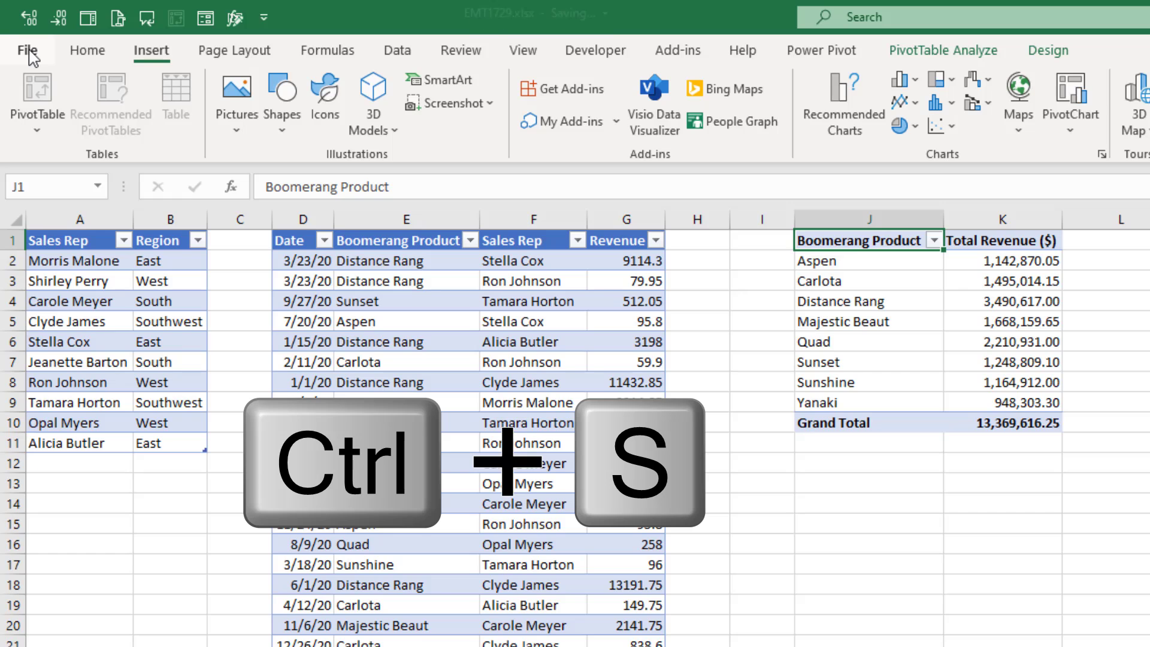
left_click(27, 50)
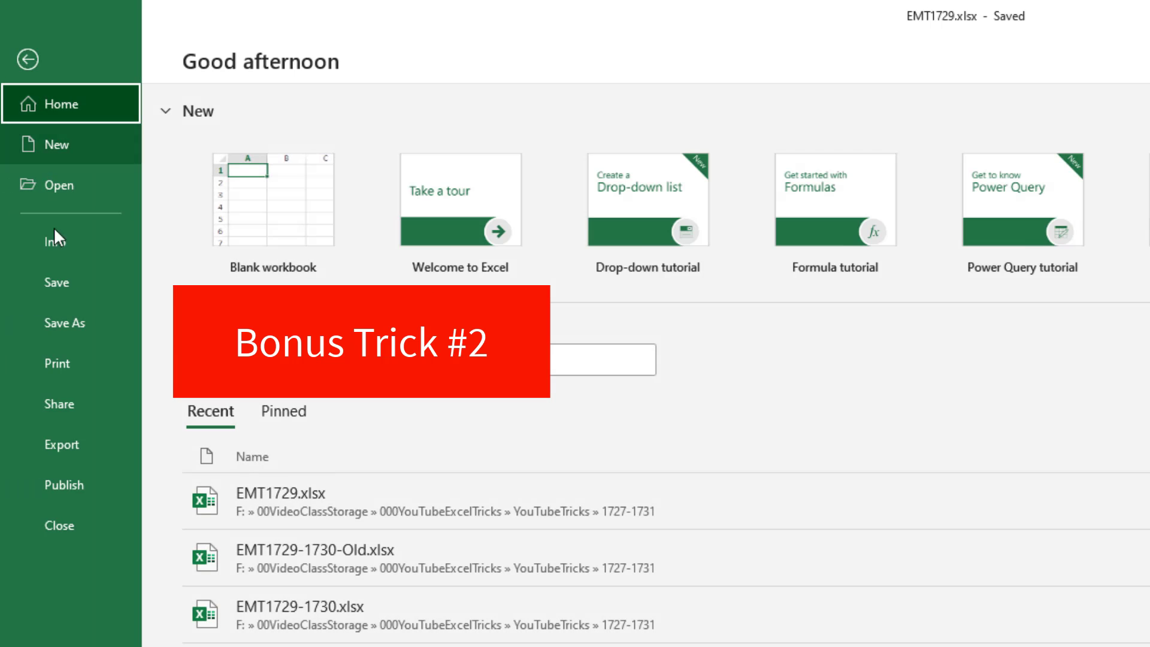
left_click(96, 486)
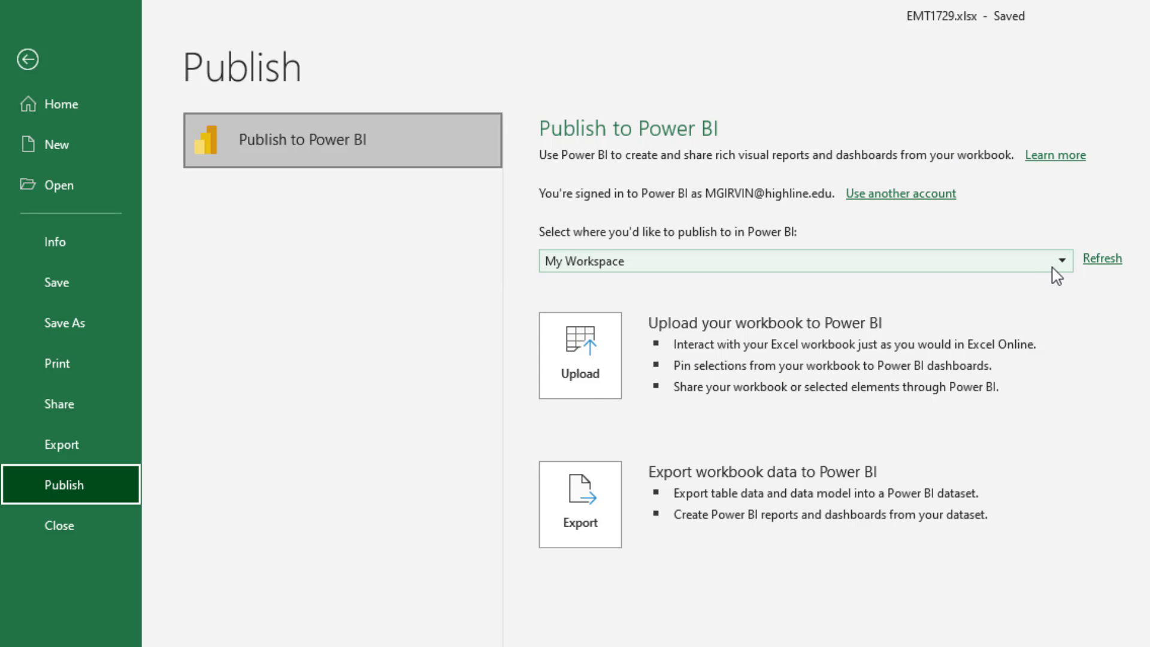
left_click(1053, 268)
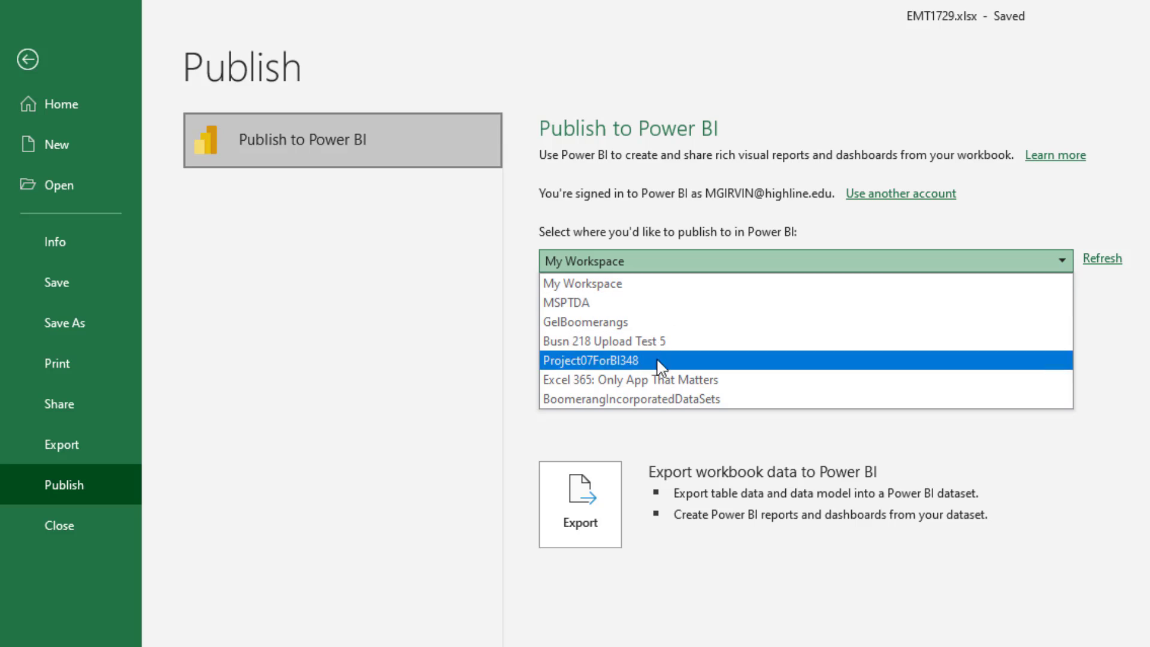
left_click(673, 401)
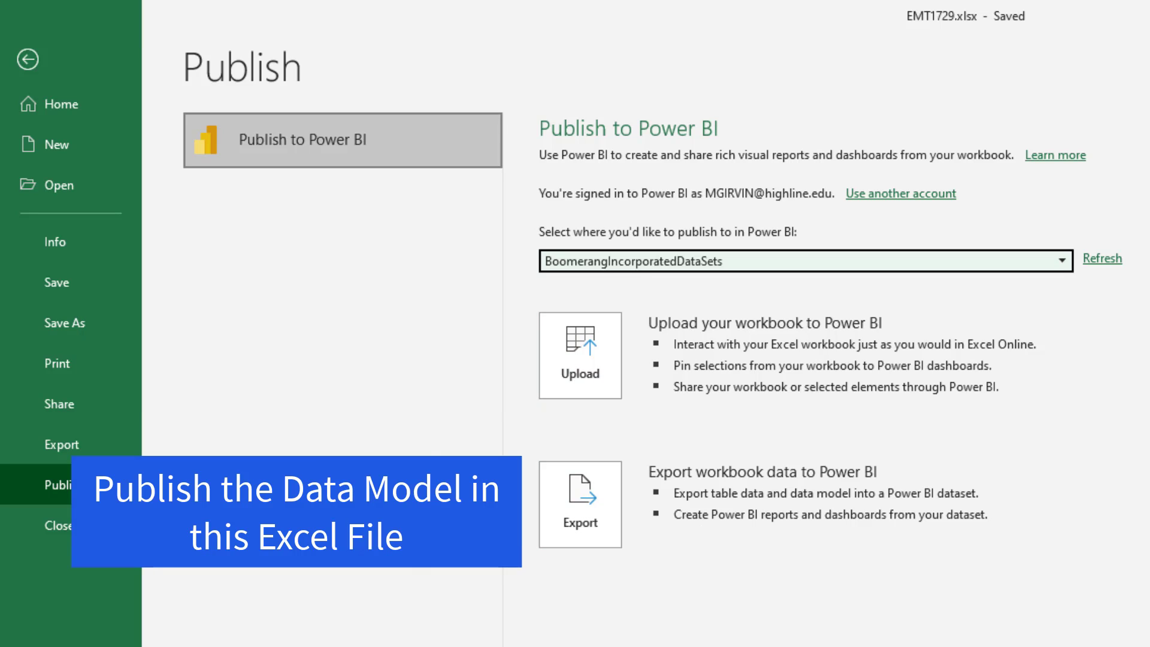
left_click(579, 541)
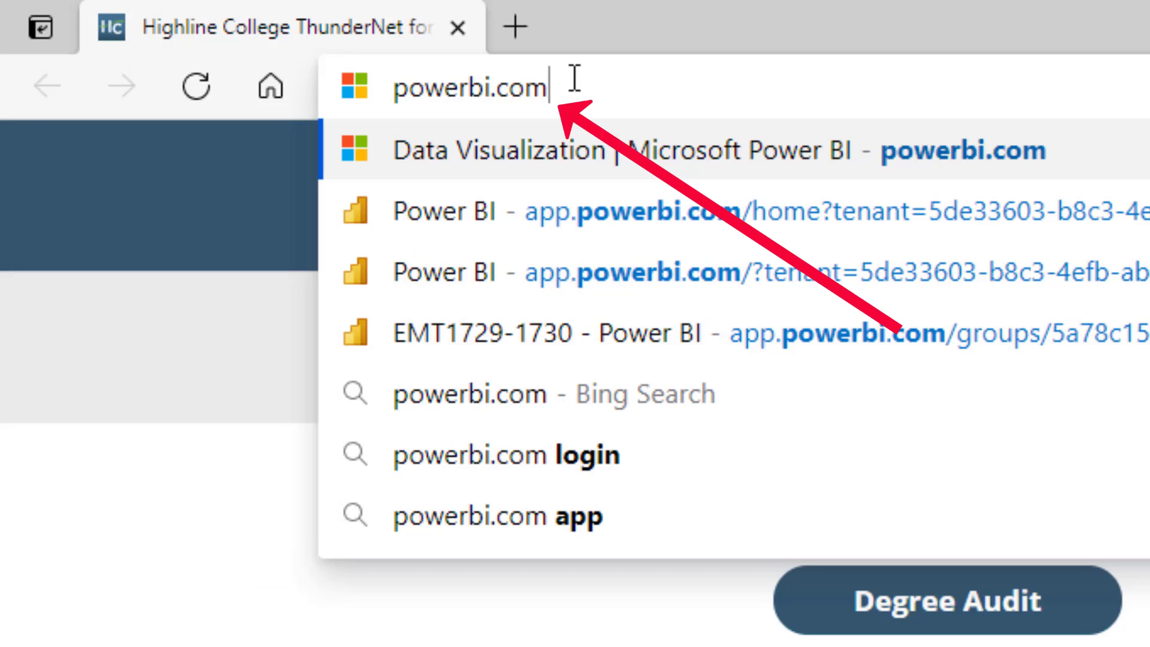
Switch to the browser, go to powerbi.com and open the BoomerangIncorporatedDataSets workspace in Power BI
left_click(777, 151)
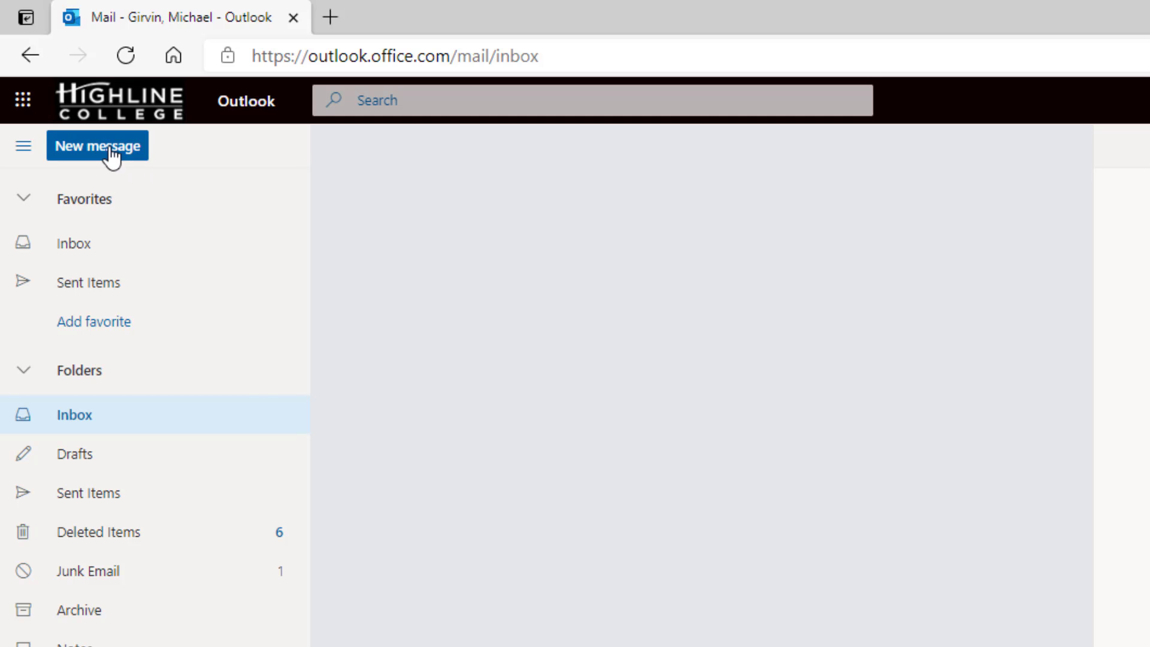
left_click(23, 107)
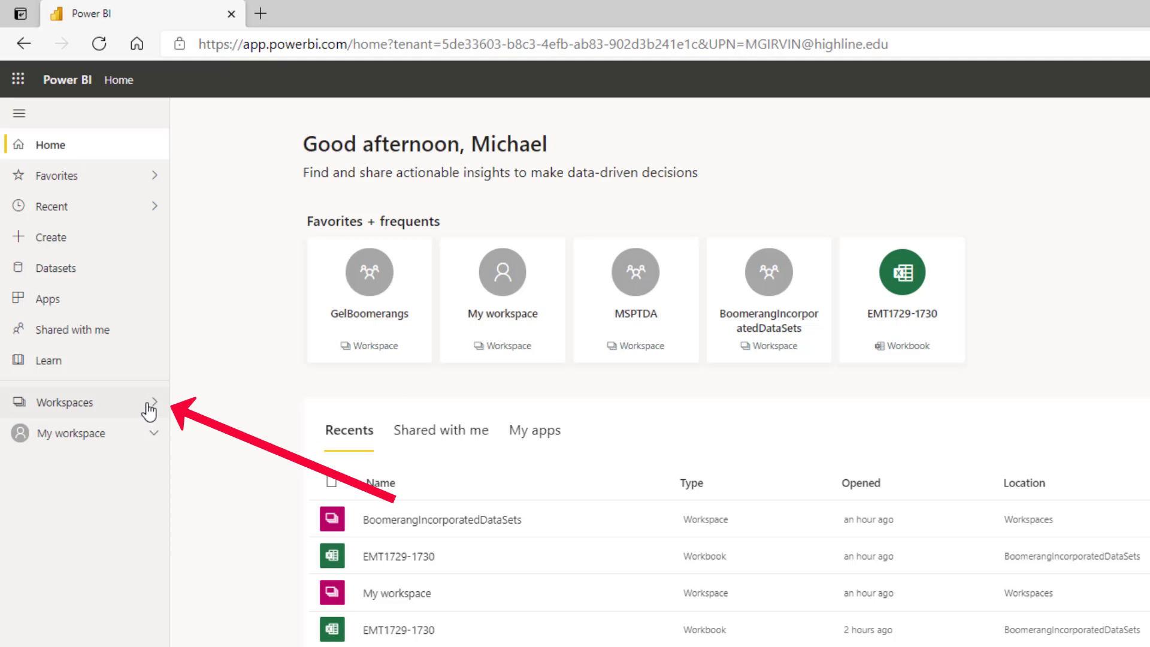
left_click(155, 404)
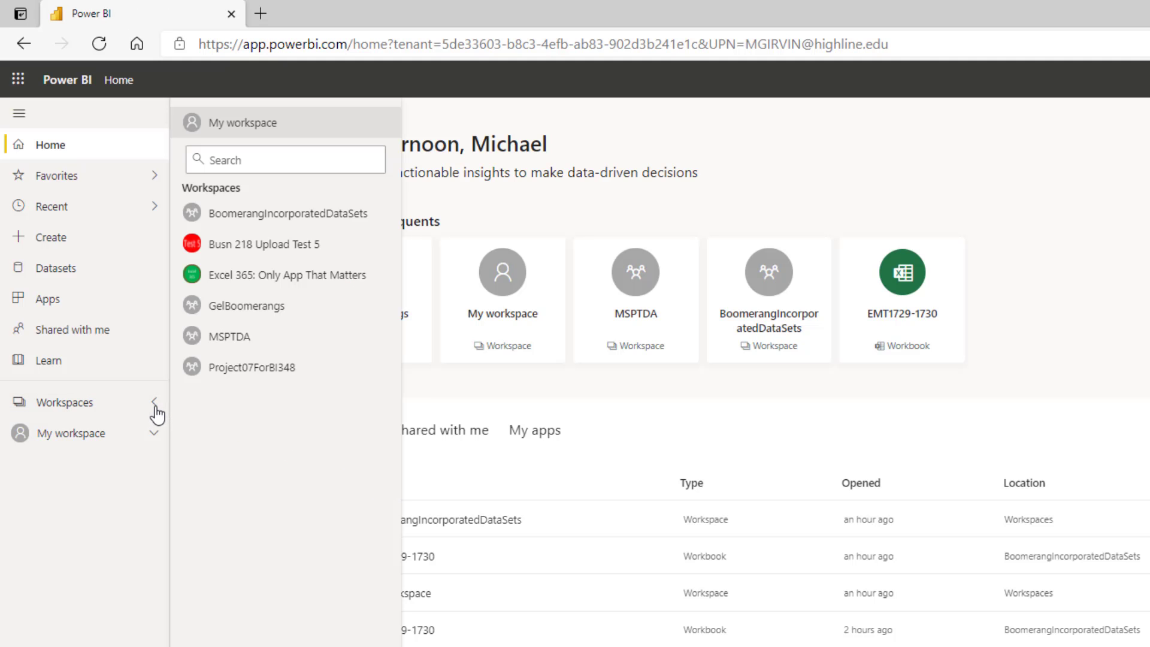
left_click(300, 226)
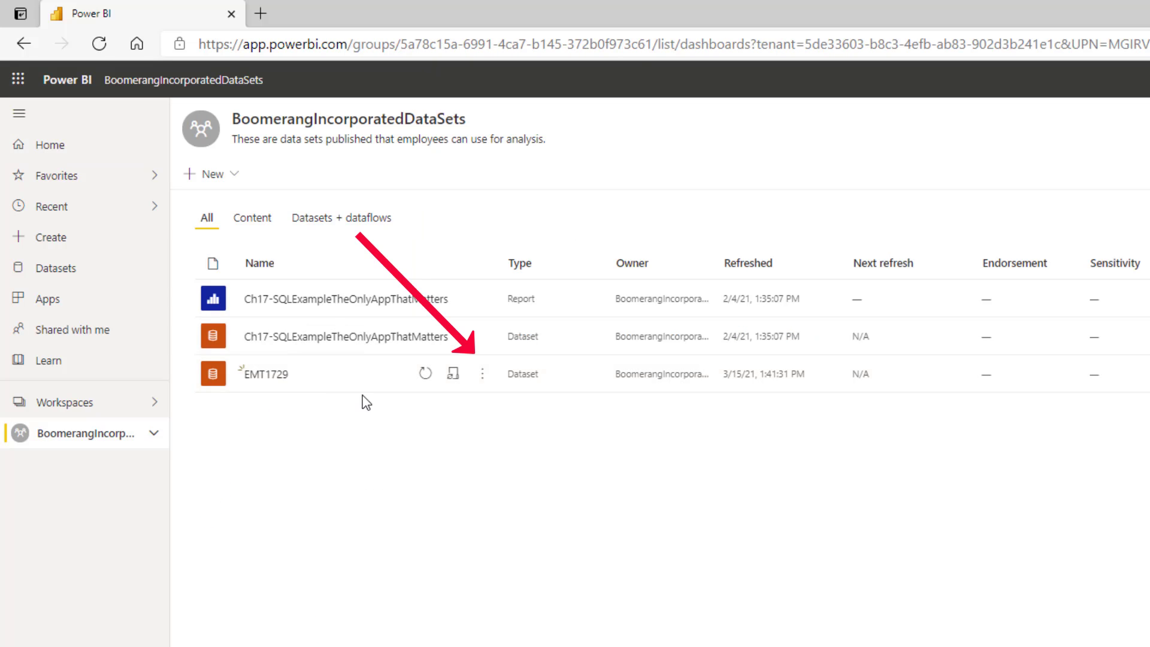
Examine the EMT1729 dataset's available actions and the workspace's access settings
left_click(482, 375)
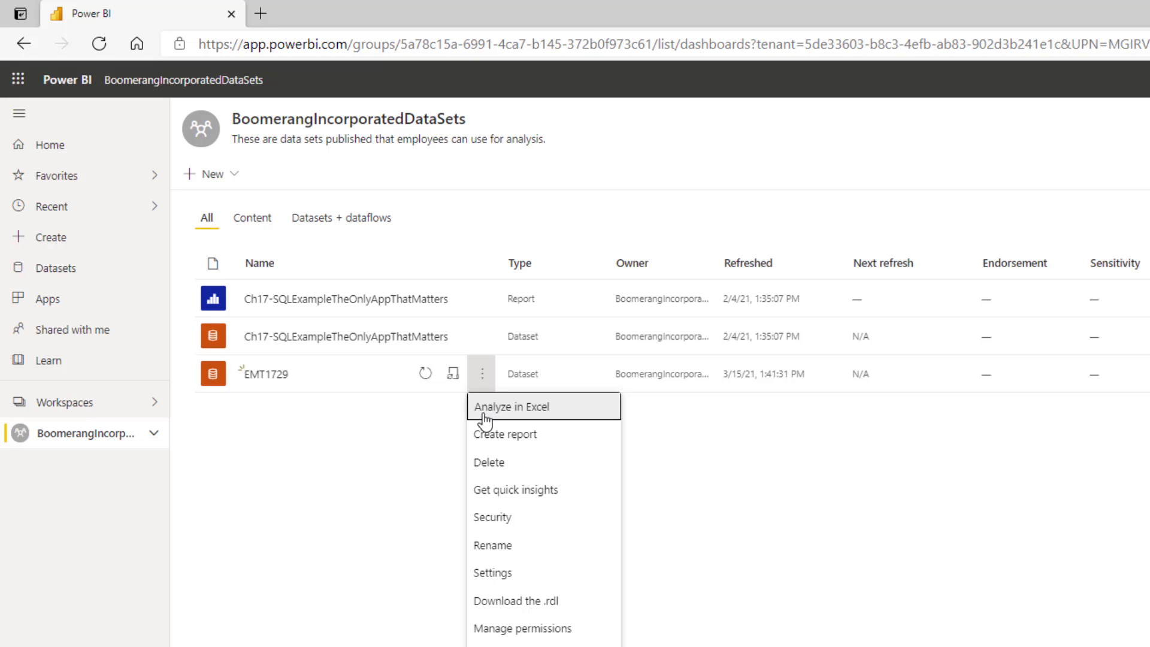
key("Escape")
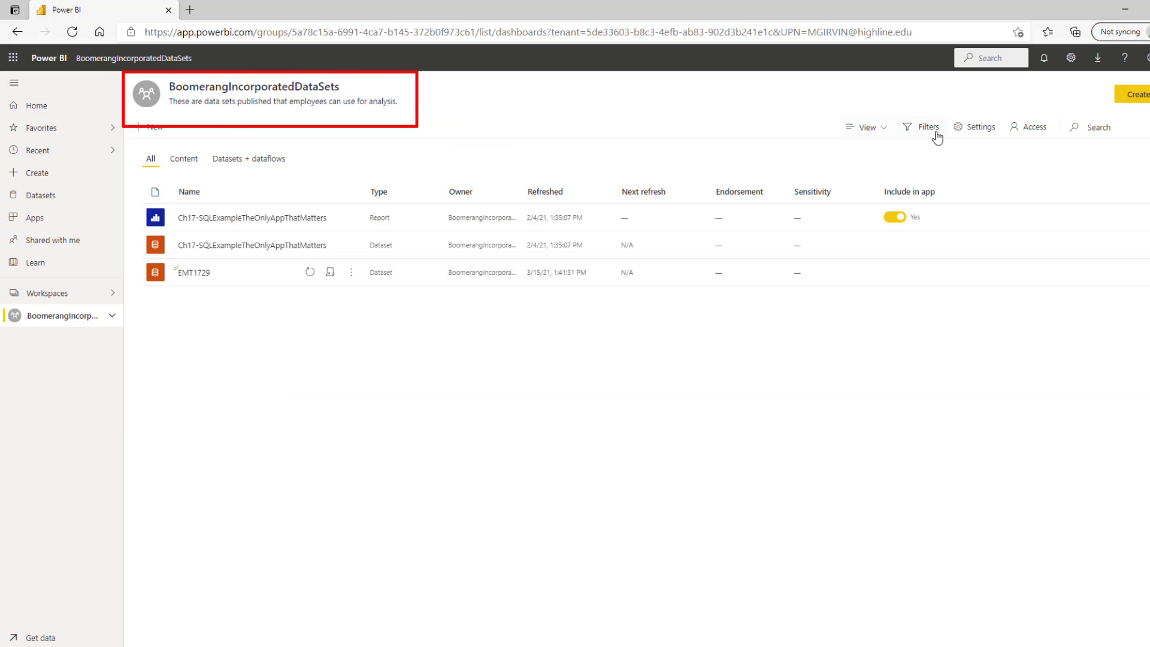
left_click(1037, 133)
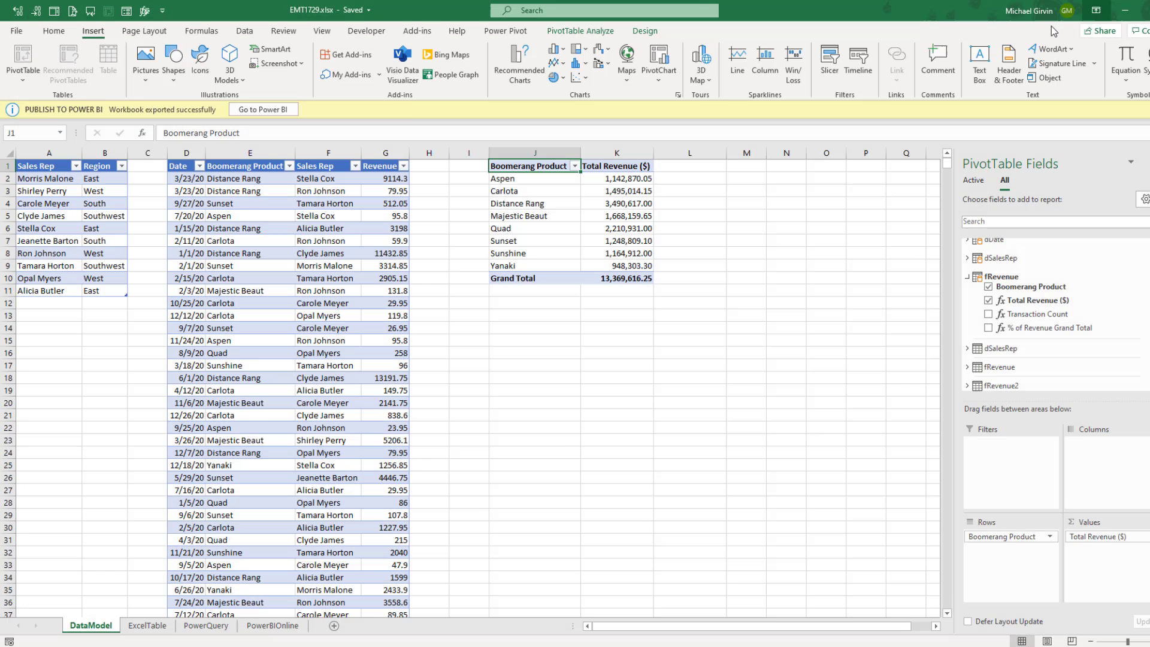
From the PowerBIOnline sheet, insert a PivotTable from Power BI, finding the EMT1729 dataset of the BoomerangIncorporatedDataSets workspace by searching "EMT"
left_click(274, 625)
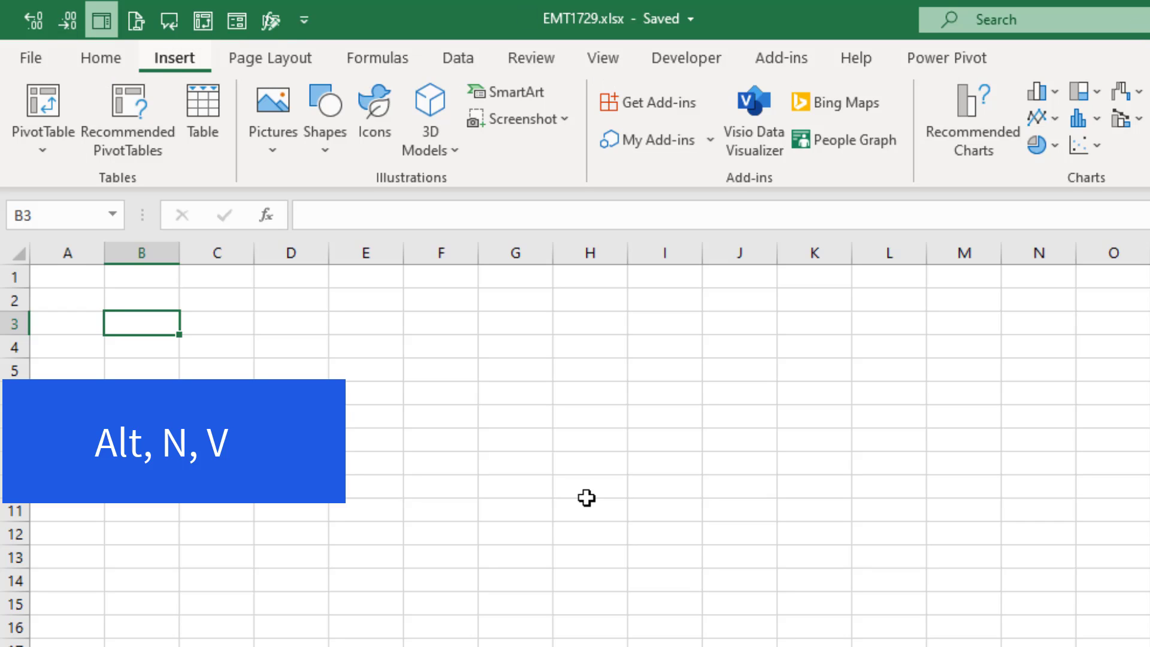
key("alt+n")
key("v")
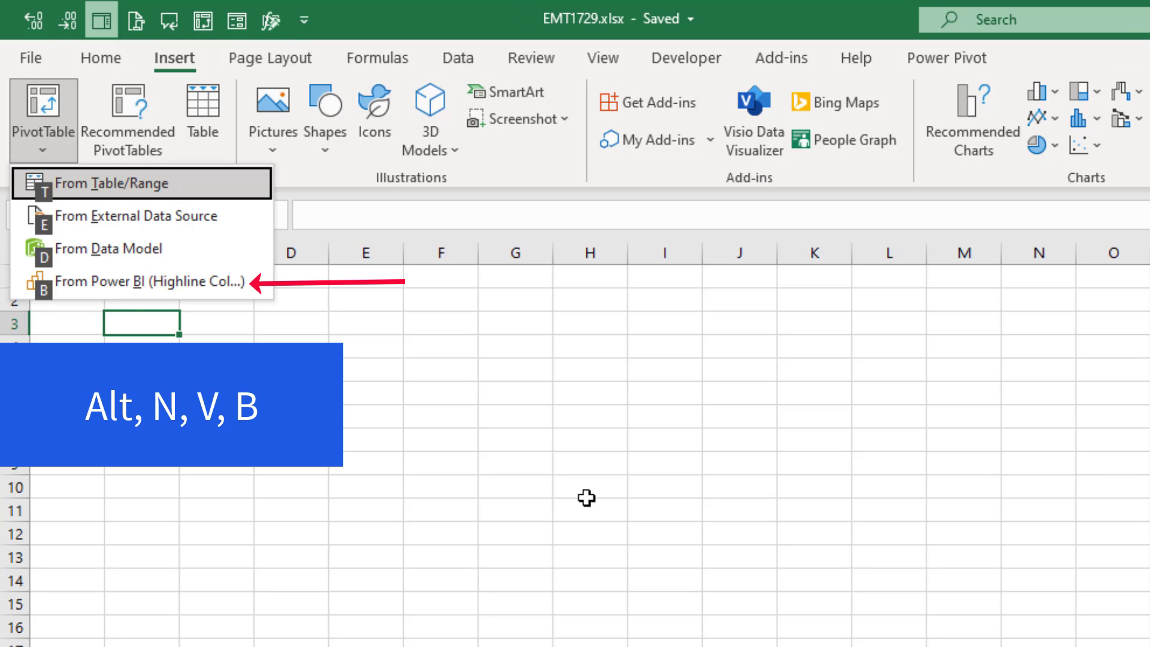
key("b")
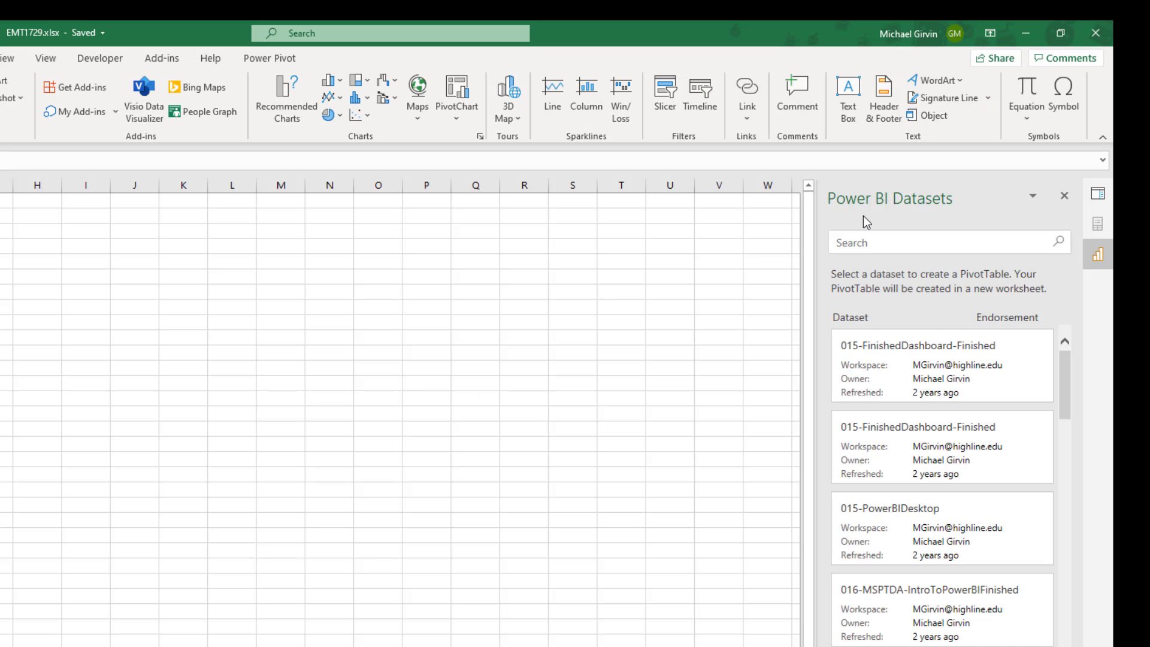
left_click(946, 250)
type("EMT")
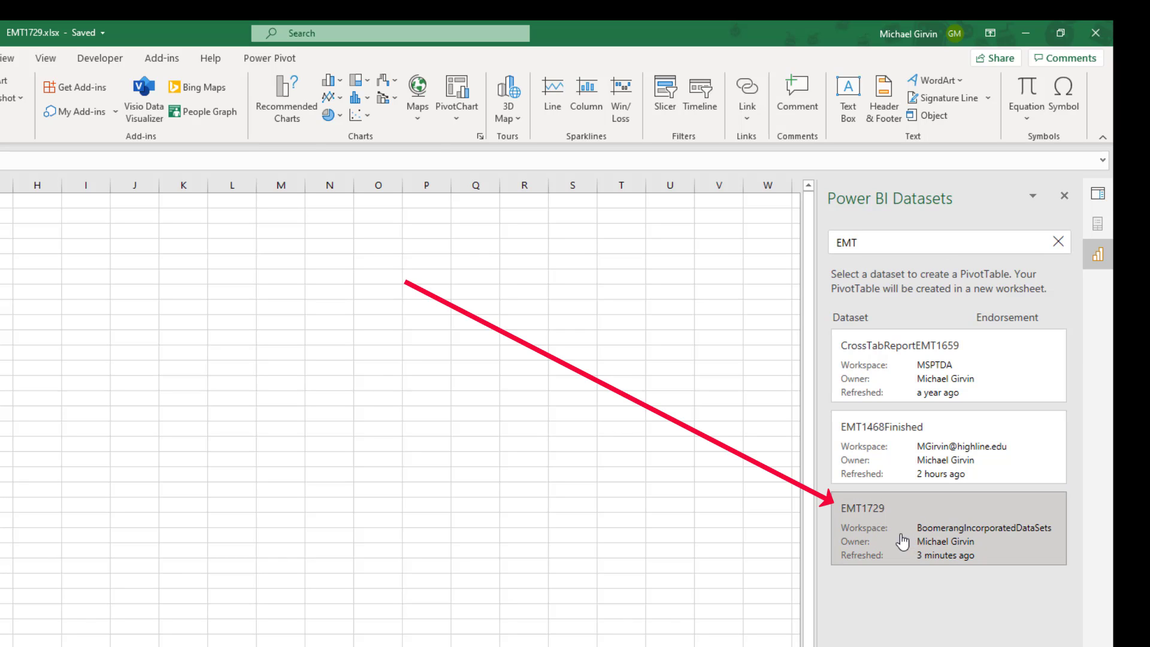
left_click(906, 539)
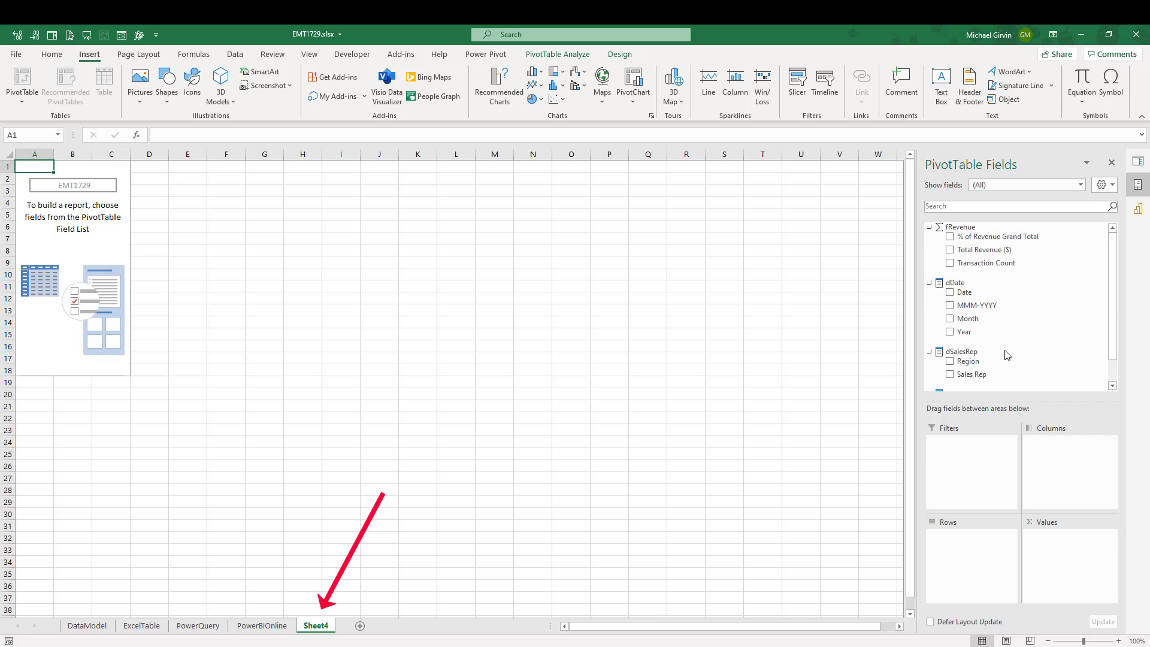
Put fRevenue's Boomerang Product field in the PivotTable rows and the Total Revenue ($) measure in the values, and save the workbook
scroll(1010, 357, "down", 1)
left_click_drag(989, 375, 980, 561)
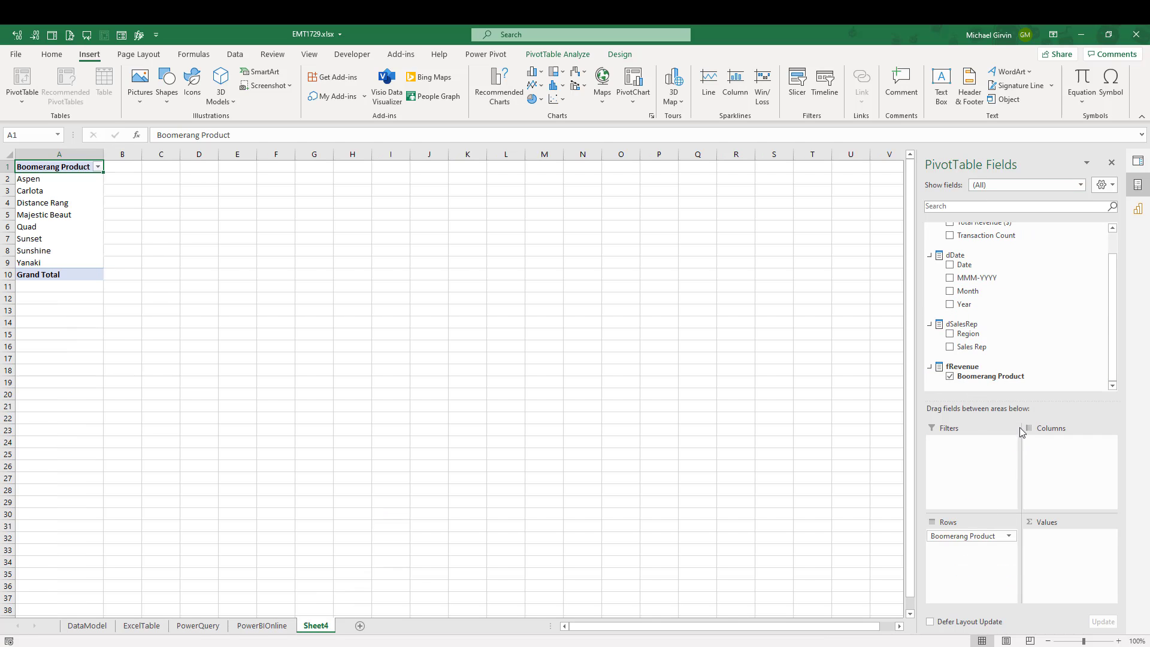
scroll(1031, 318, "up", 1)
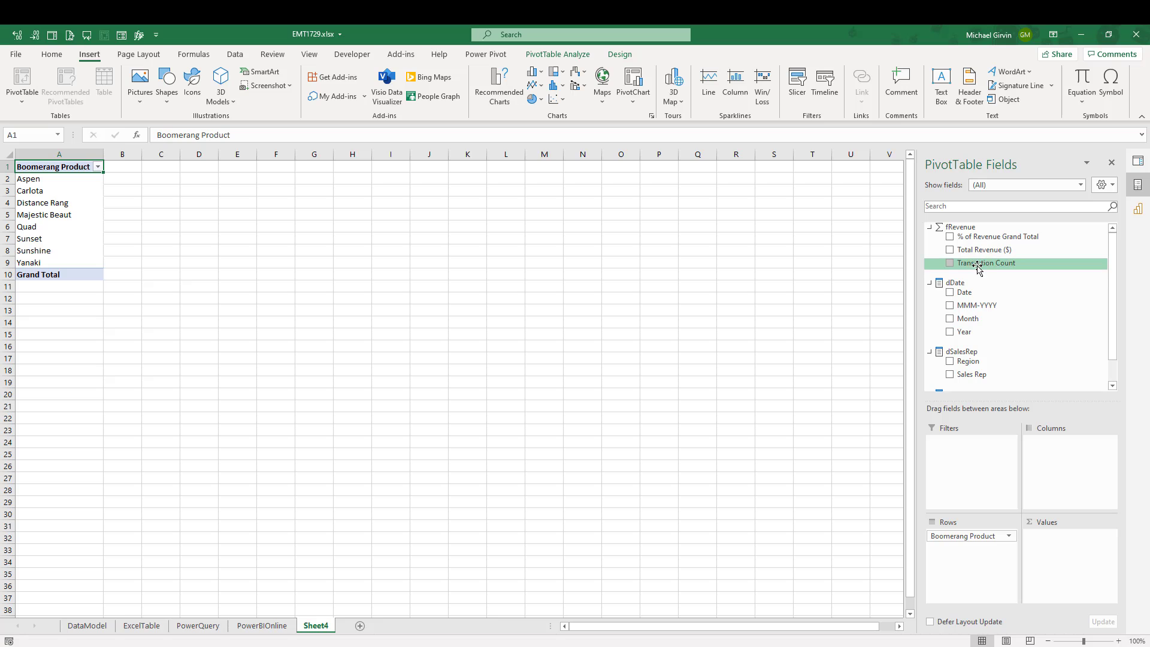
left_click_drag(976, 250, 1058, 585)
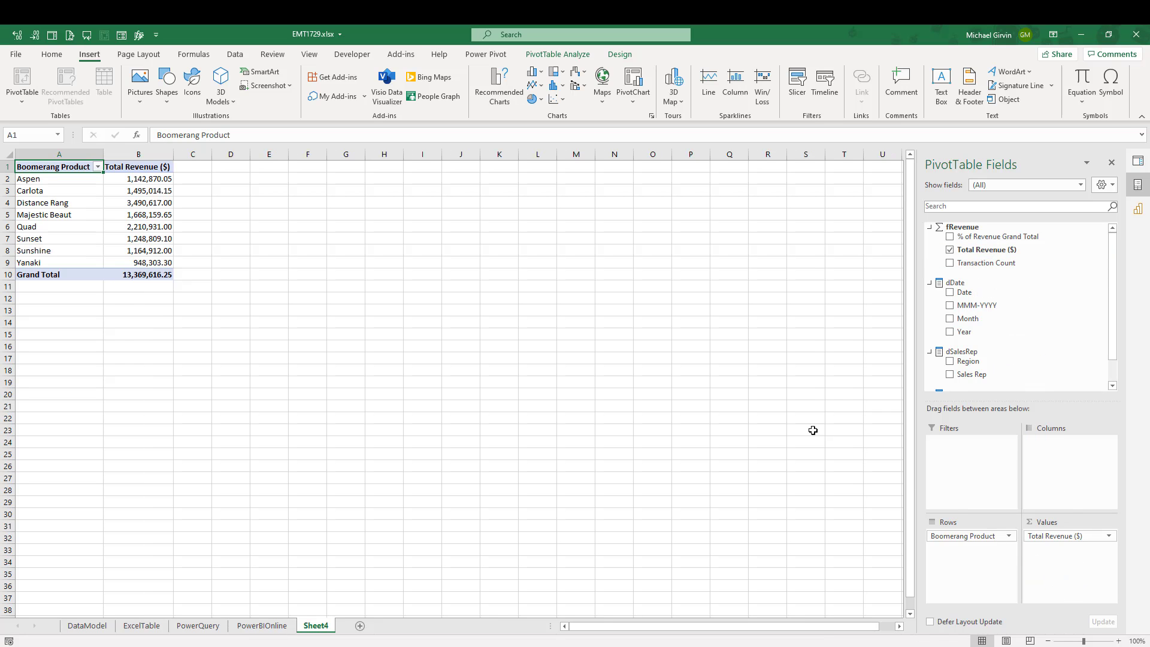
key("ctrl+s")
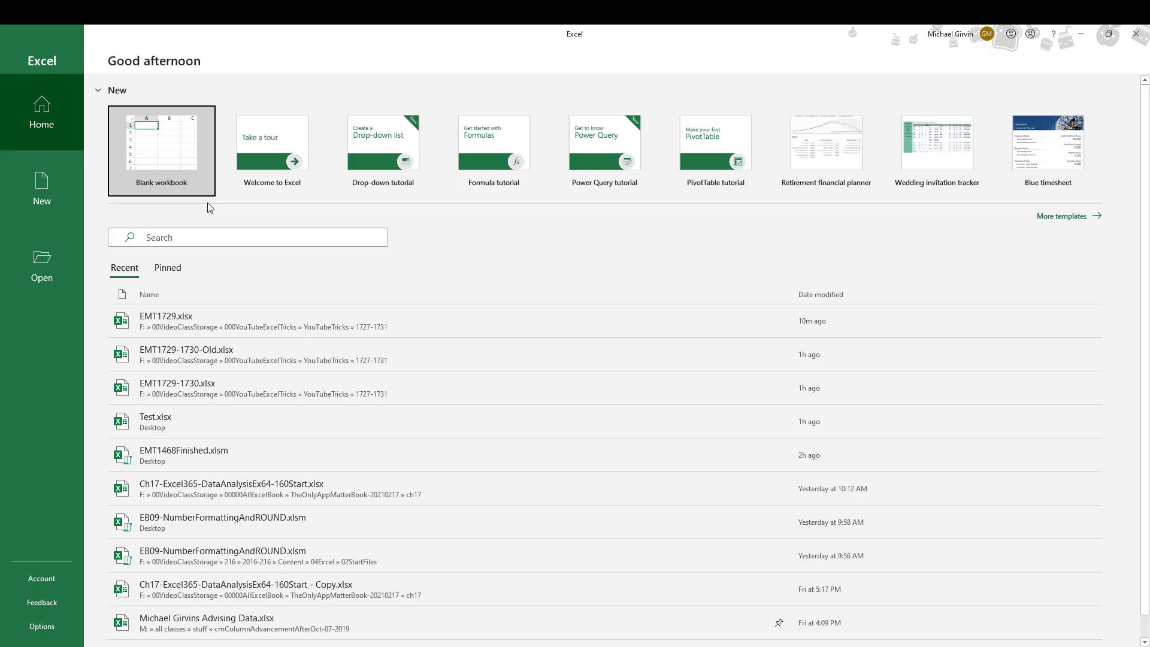
Create a blank workbook and start inserting a PivotTable from Power BI in it
left_click(162, 160)
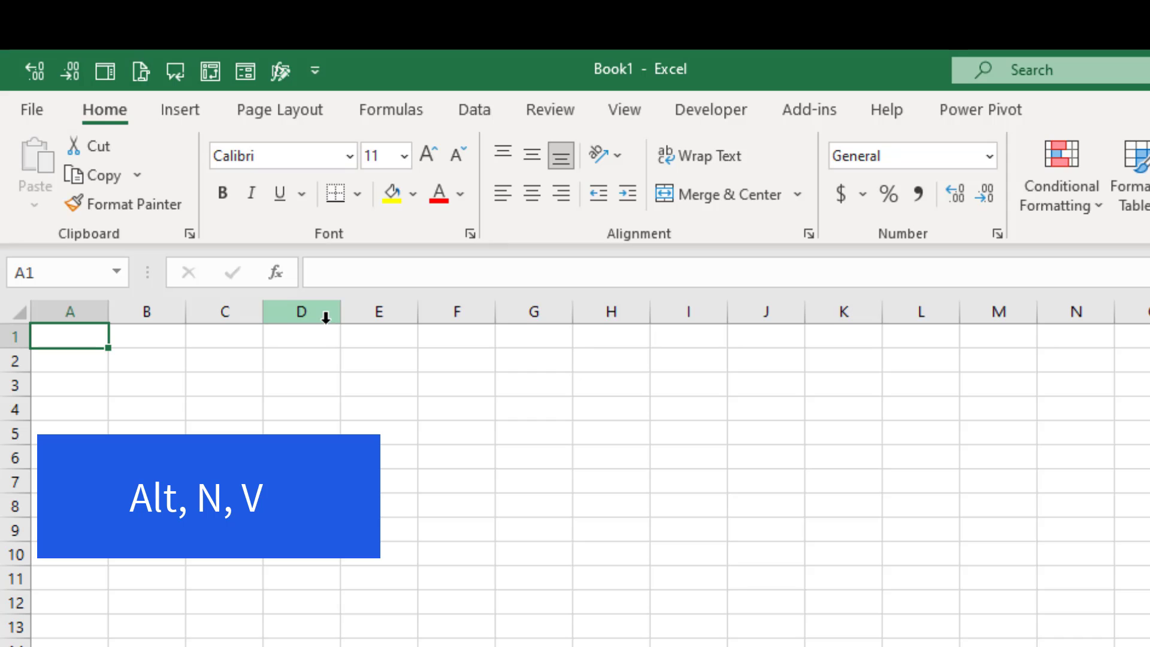
key("alt")
key("n")
key("v")
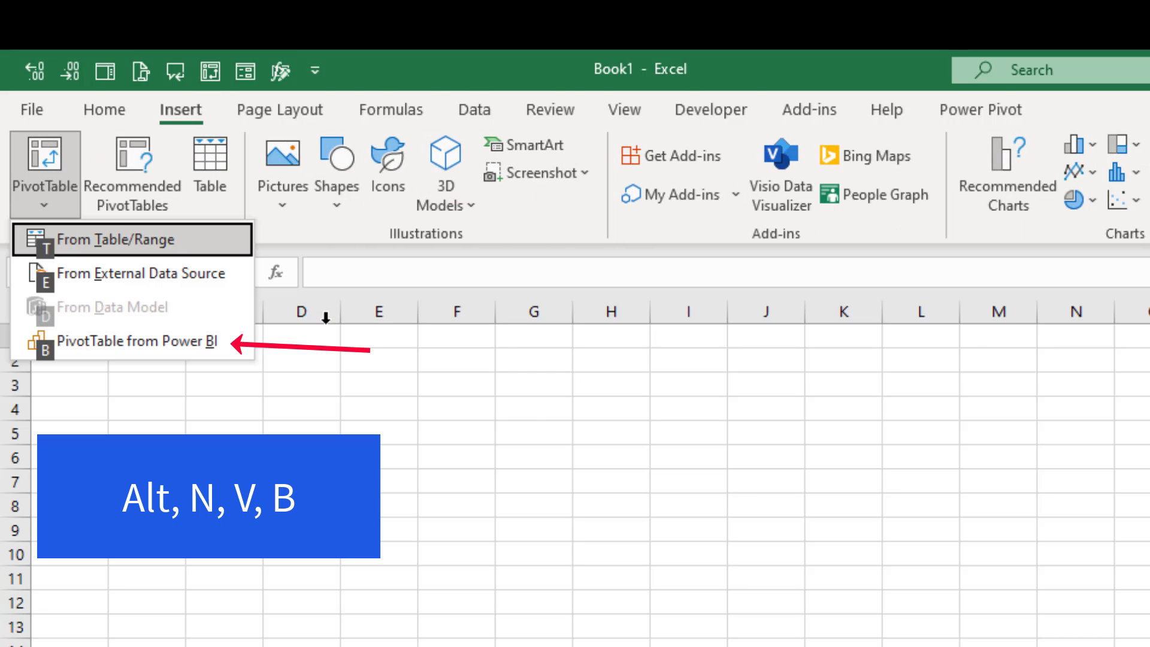
key("b")
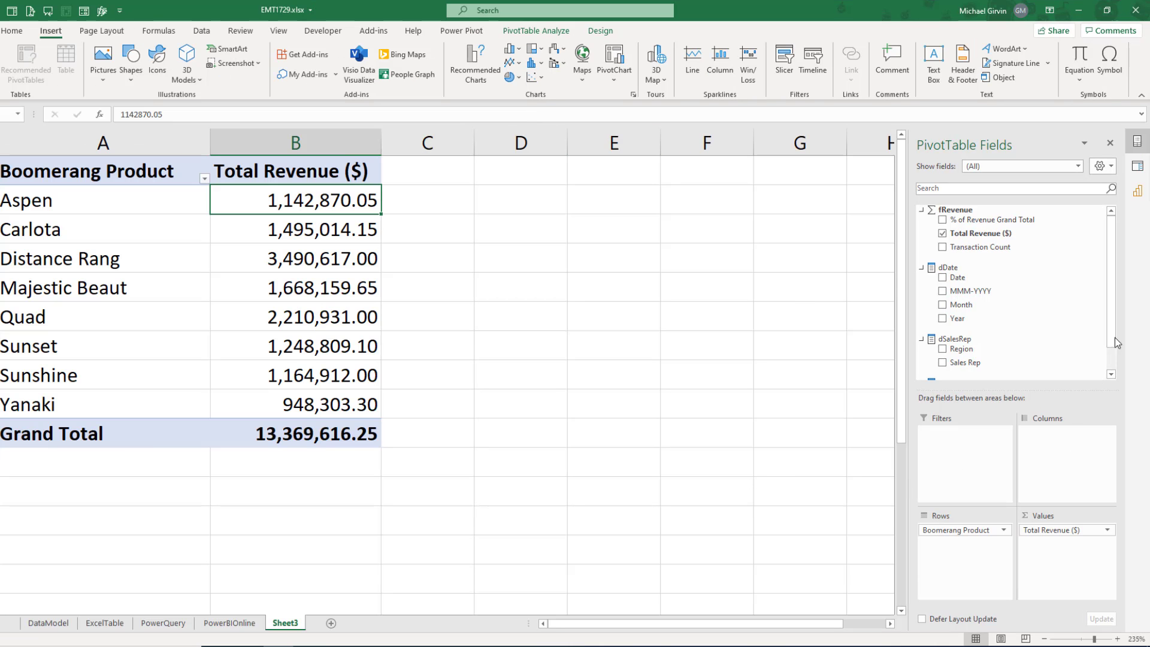
In the EMT1729.xlsx workbook, examine the list of queries and the list of connections
left_click(1138, 167)
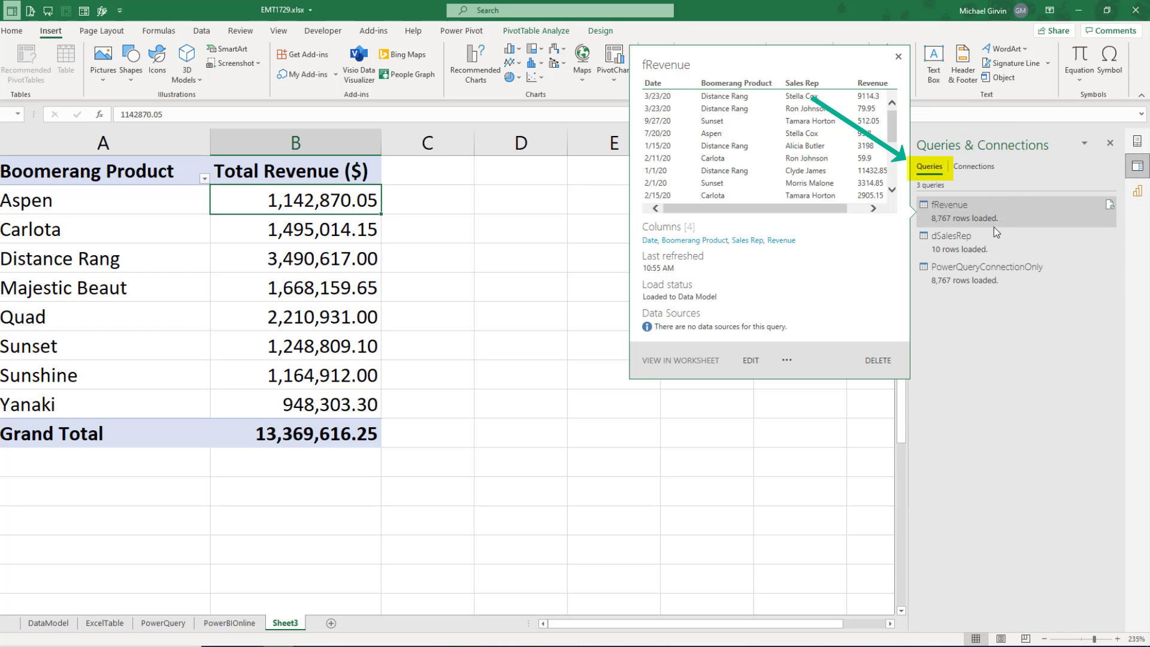
left_click(979, 170)
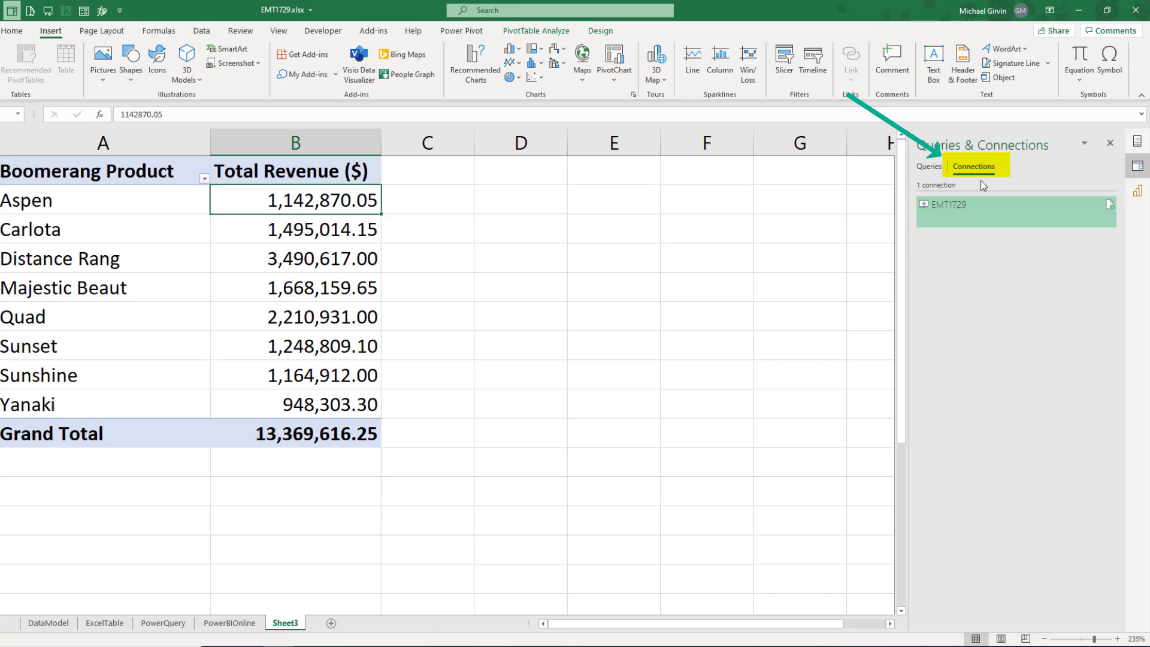